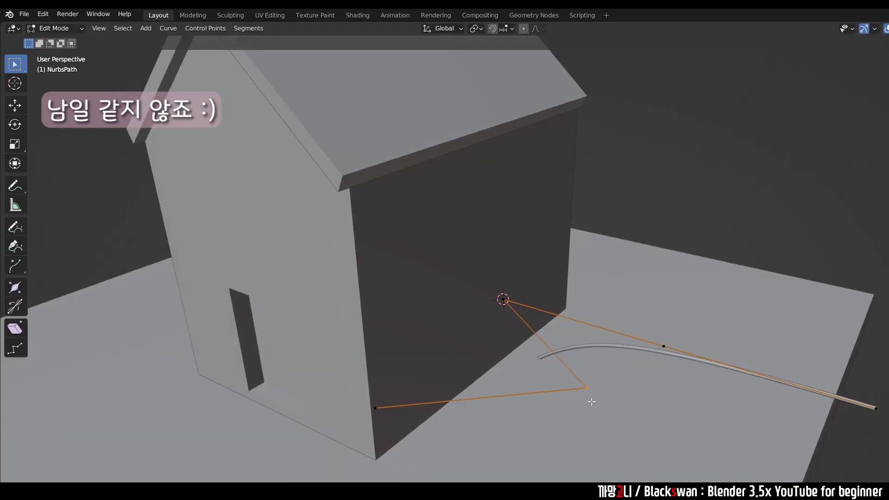
- Reposition the ivy curve's control points with three successive grab moves
key("g")
left_click(600, 289)
key("g")
left_click(593, 269)
key("g")
left_click(589, 250)
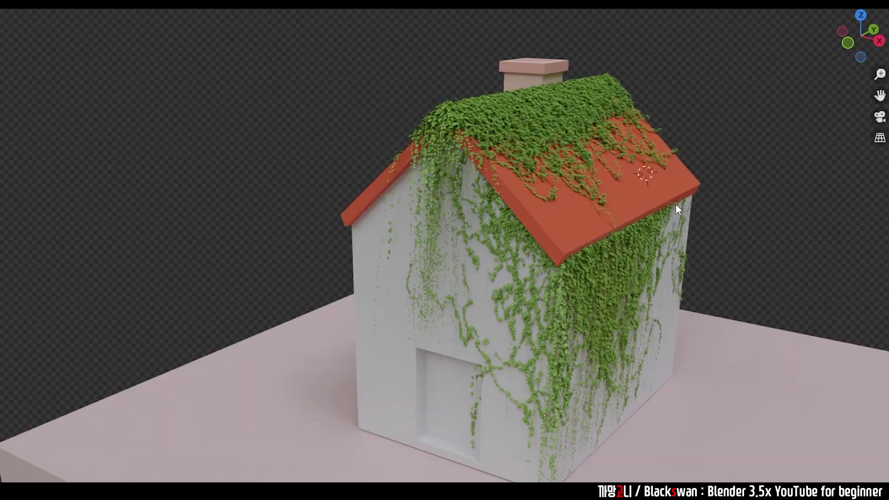
- Inspect the ivy-covered red roof and eave, then close the house file without saving
scroll(676, 204, "up", 5)
scroll(667, 218, "up", 3)
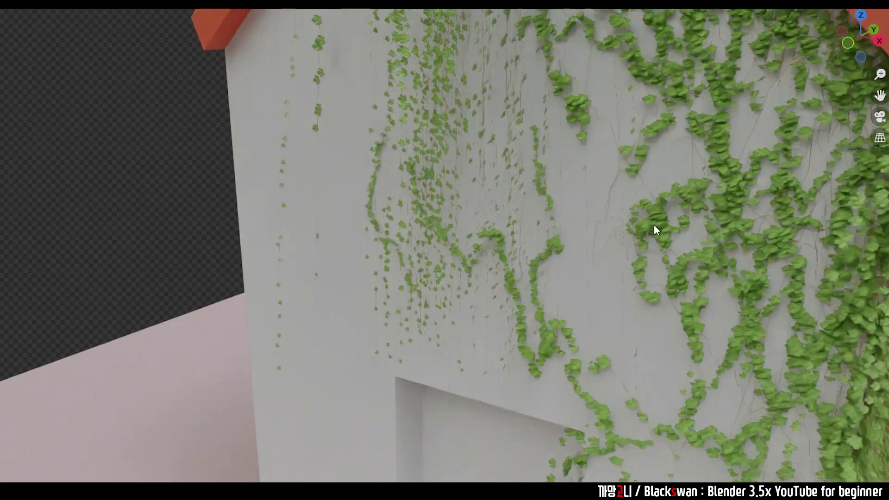
middle_click_drag(660, 226, 638, 244)
mouse_move(626, 287)
middle_mouse_down()
mouse_move(629, 302)
mouse_move(439, 281)
mouse_move(547, 260)
middle_mouse_up()
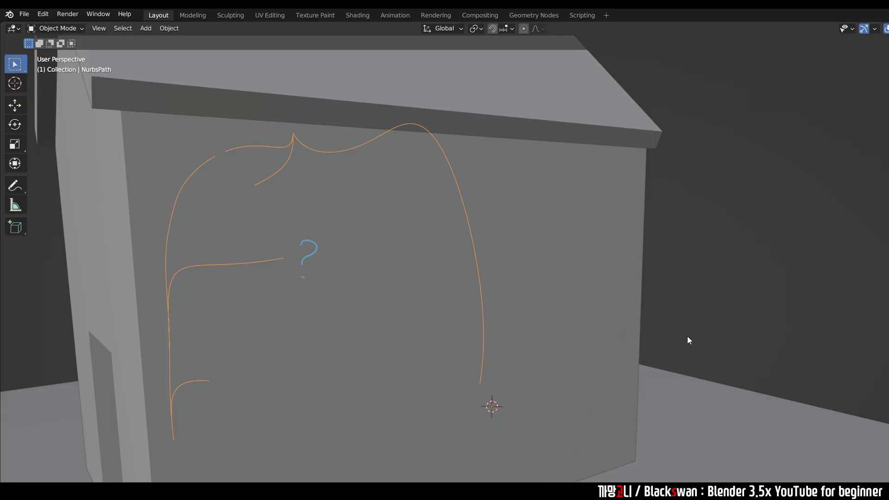
key("ctrl+q")
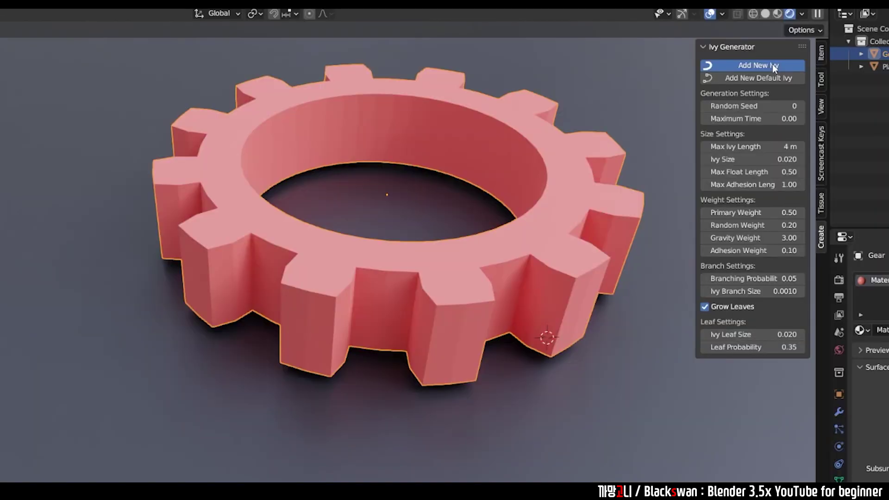
left_click(772, 64)
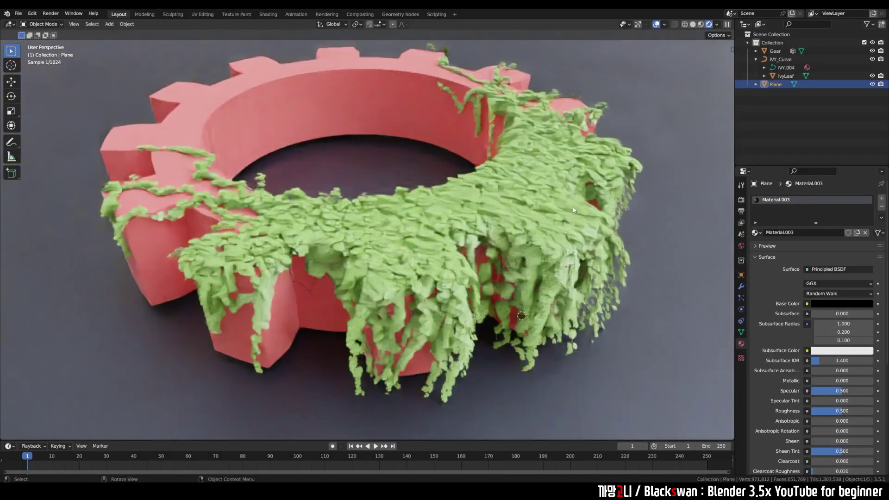
- Orbit around the ivy-covered red gear and scroll down to the Ivy Generator gallery
middle_click_drag(580, 206, 619, 209)
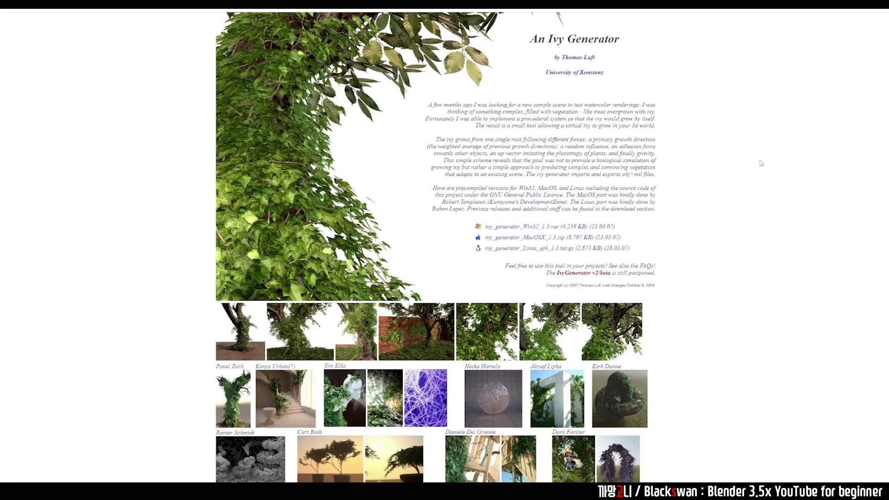
scroll(761, 163, "down", 2)
scroll(761, 164, "down", 2)
scroll(761, 166, "down", 2)
scroll(761, 167, "down", 2)
scroll(761, 168, "down", 1)
scroll(761, 169, "down", 2)
scroll(761, 168, "down", 1)
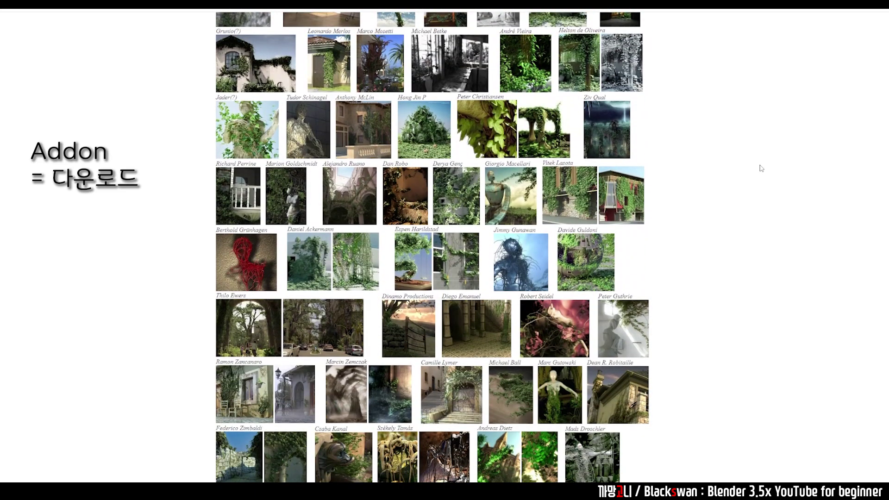
- Start the Blender 3.5.1 download from the blender.org download page
scroll(760, 168, "up", 3)
scroll(761, 168, "up", 3)
scroll(761, 168, "up", 5)
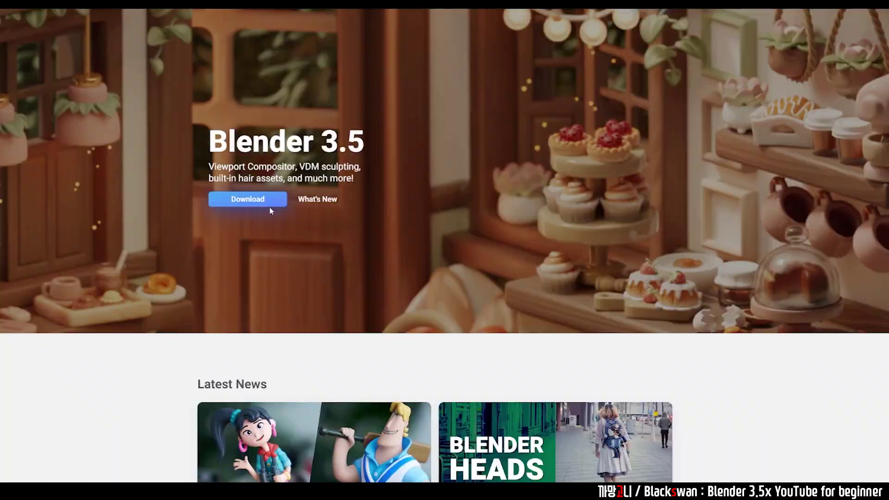
left_click(270, 207)
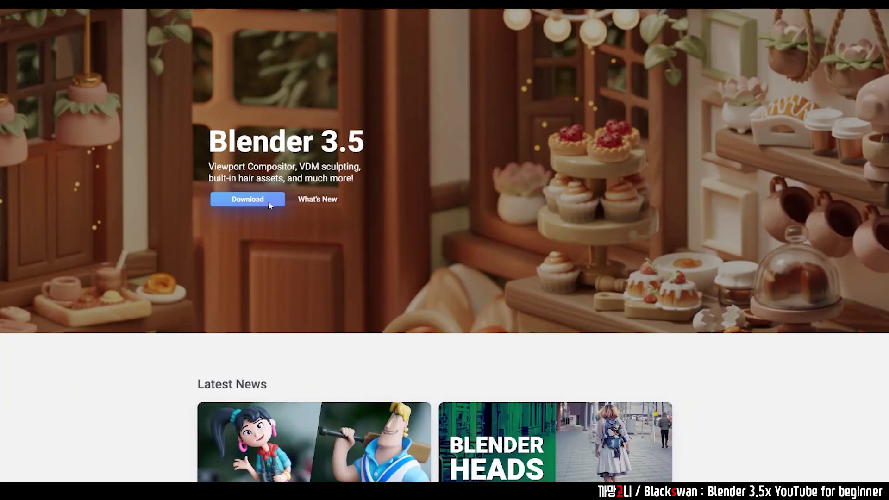
left_click(388, 146)
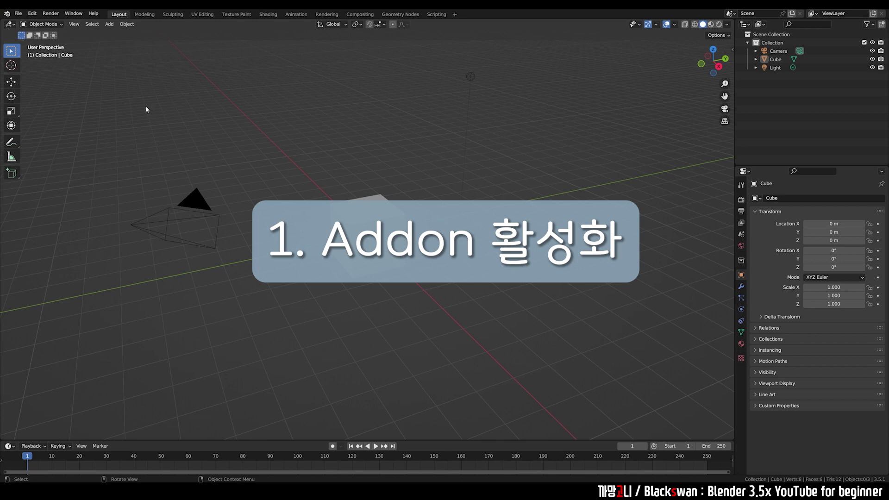
- Search the Preferences add-ons for 'ivy', tick Add Curve: IvyGen, and close Preferences
left_click(32, 13)
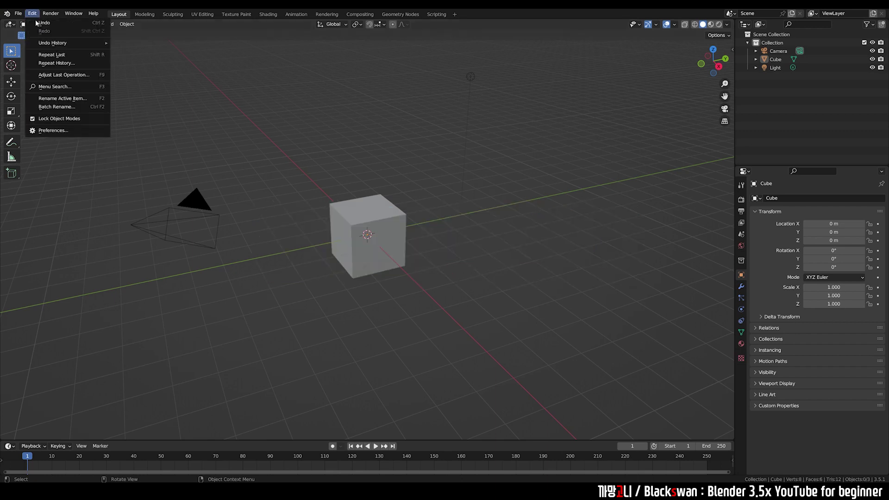
left_click(64, 131)
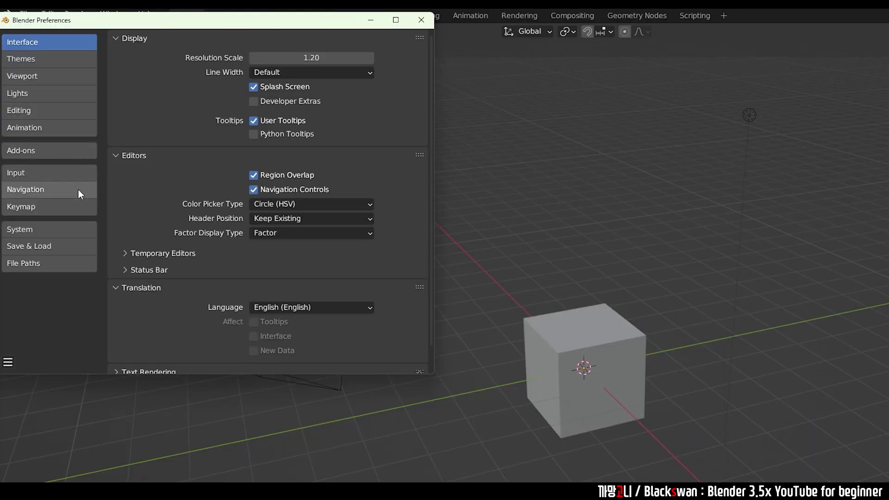
left_click(21, 153)
left_click(345, 56)
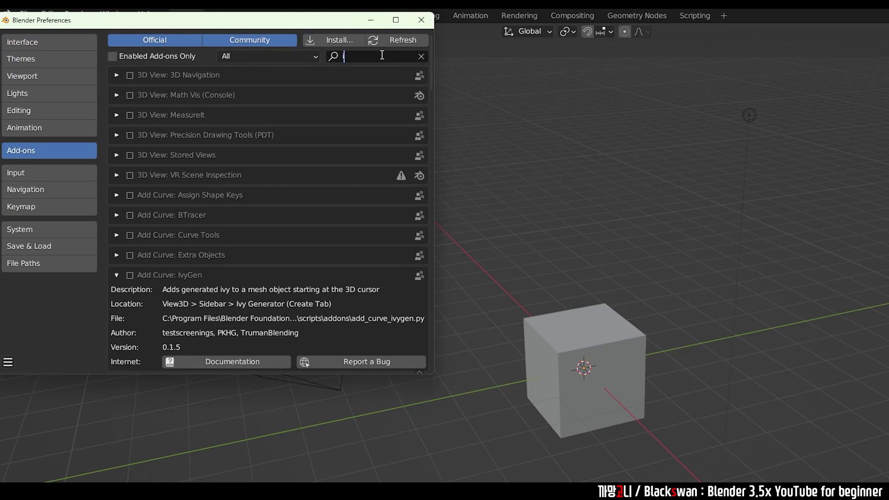
type("ivy")
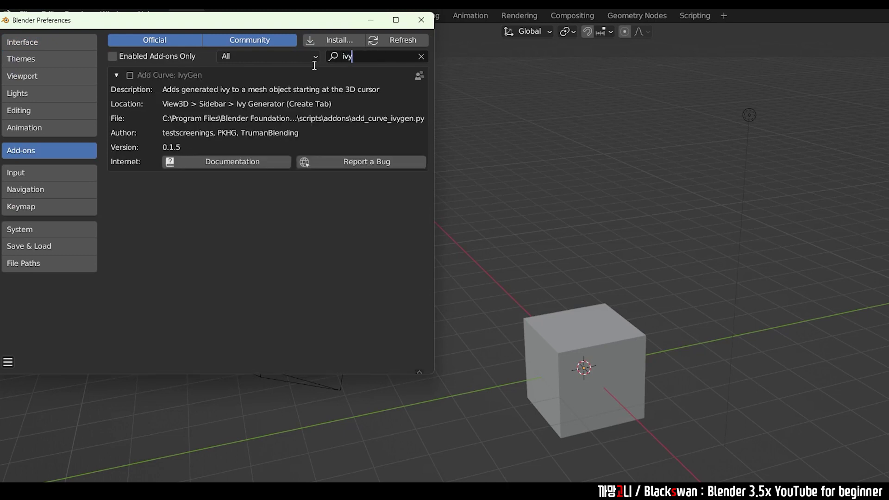
left_click(117, 75)
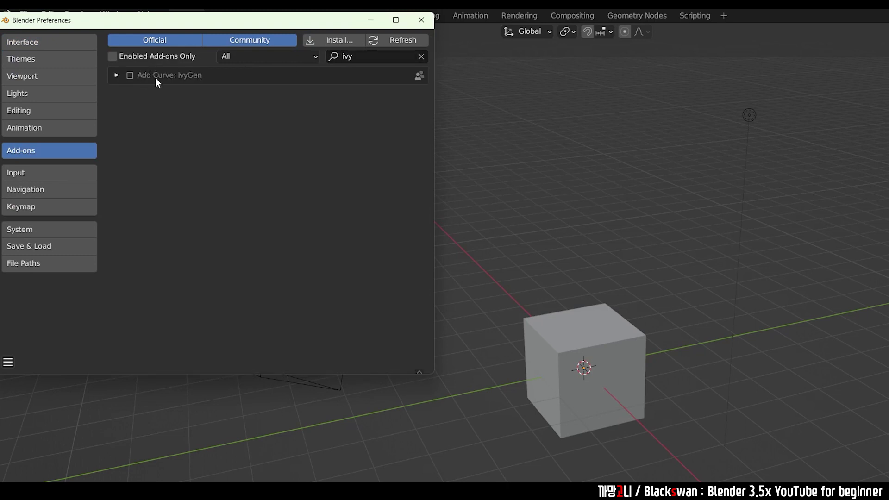
left_click(130, 75)
left_click_drag(315, 29, 324, 69)
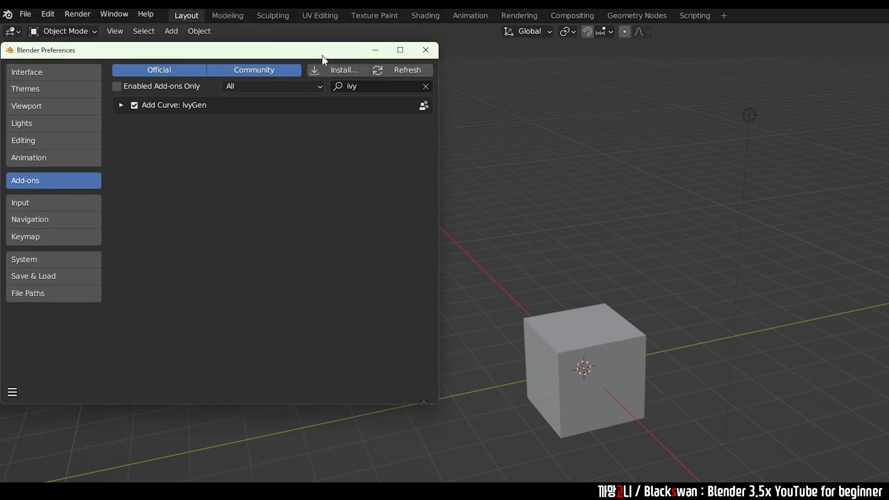
left_click(431, 61)
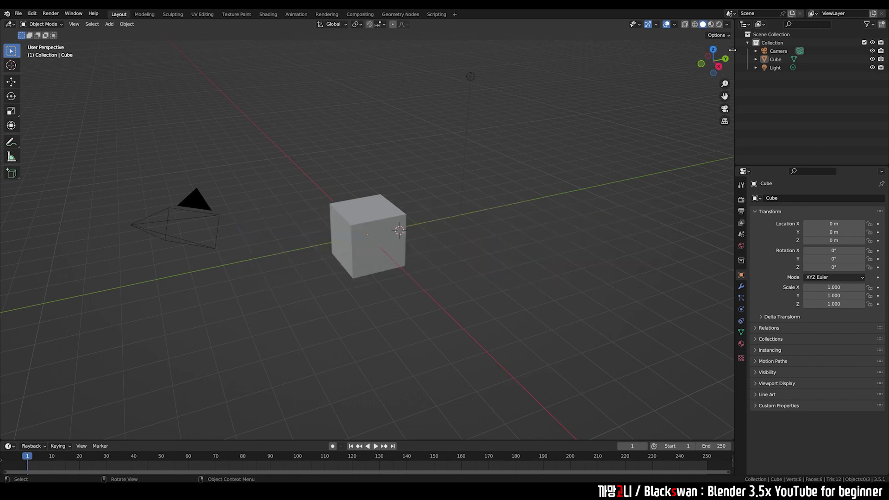
- Expand the Ivy Generator panel in the sidebar's Create tab and select the cube
key("n")
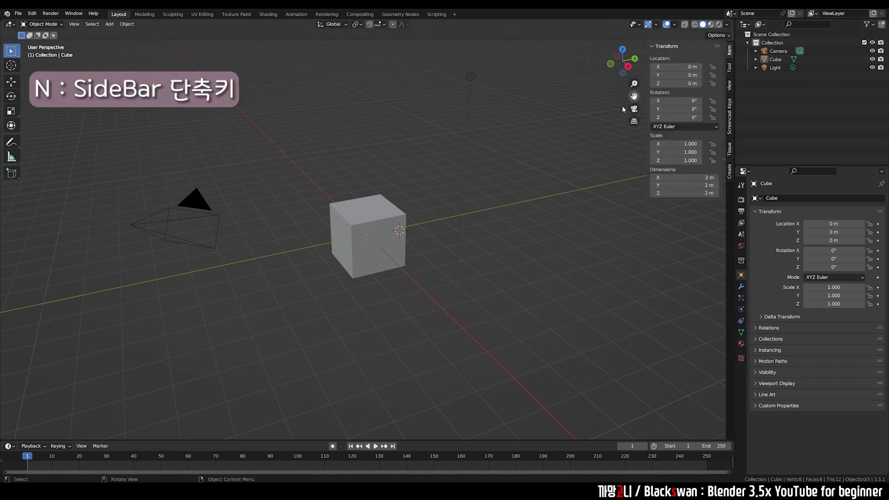
key("n")
key("n")
left_click(730, 174)
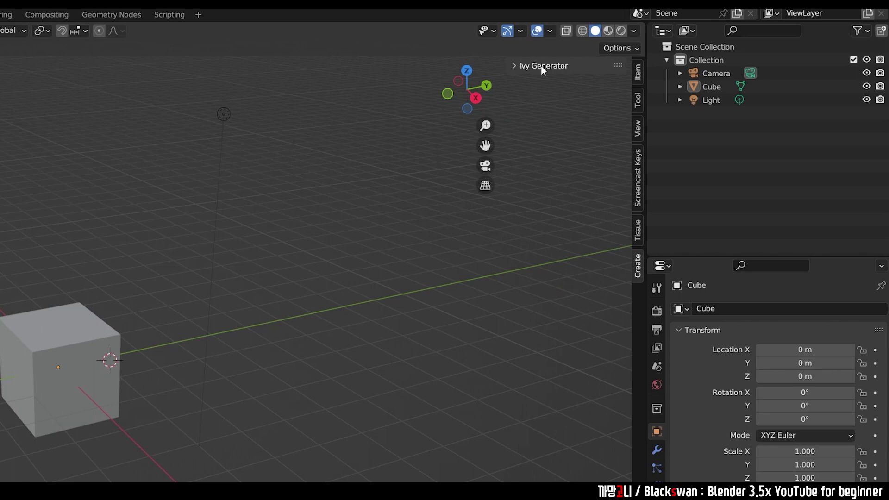
left_click(513, 65)
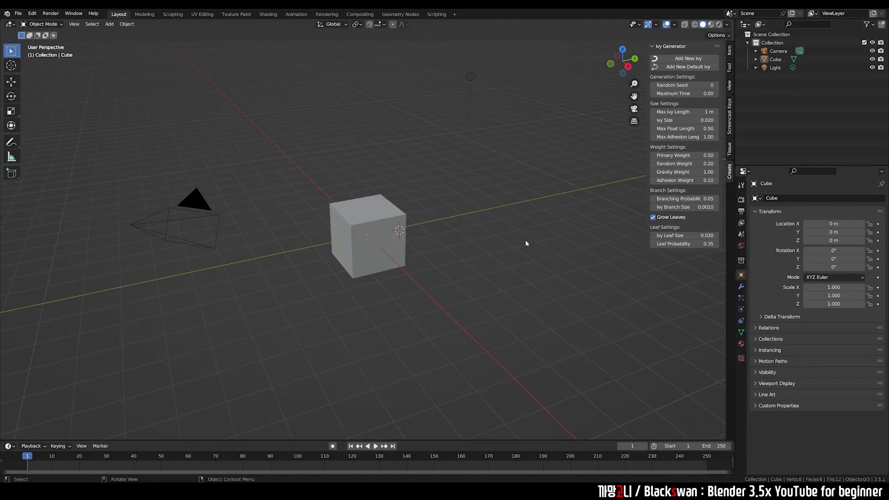
left_click(393, 227)
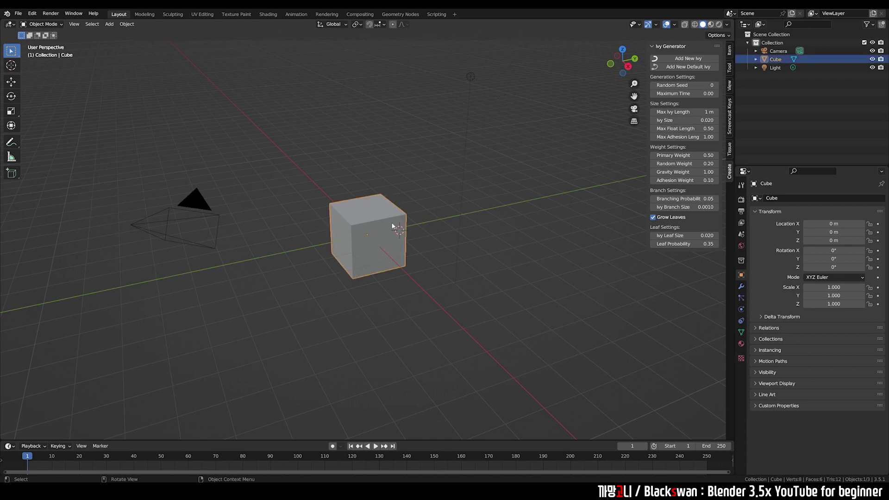
- Add a Gear mesh at a 3D cursor placed on the cube's front face, then select it
scroll(393, 226, "up", 2)
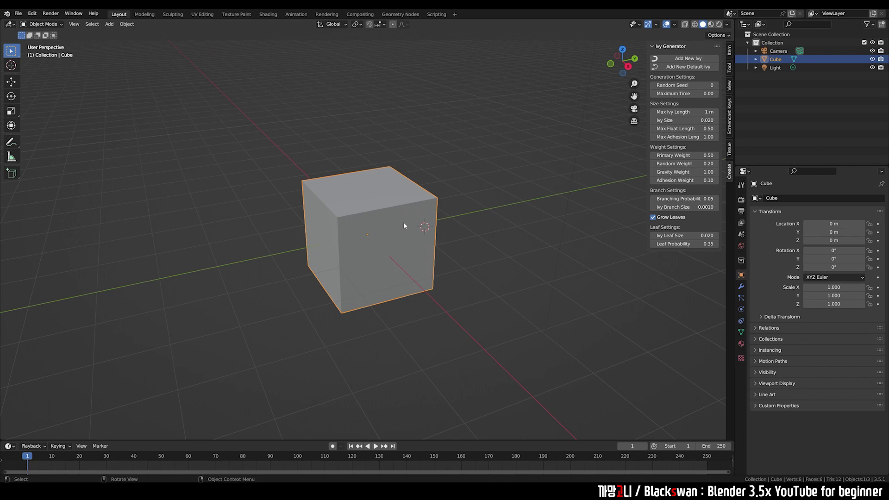
key("shift")
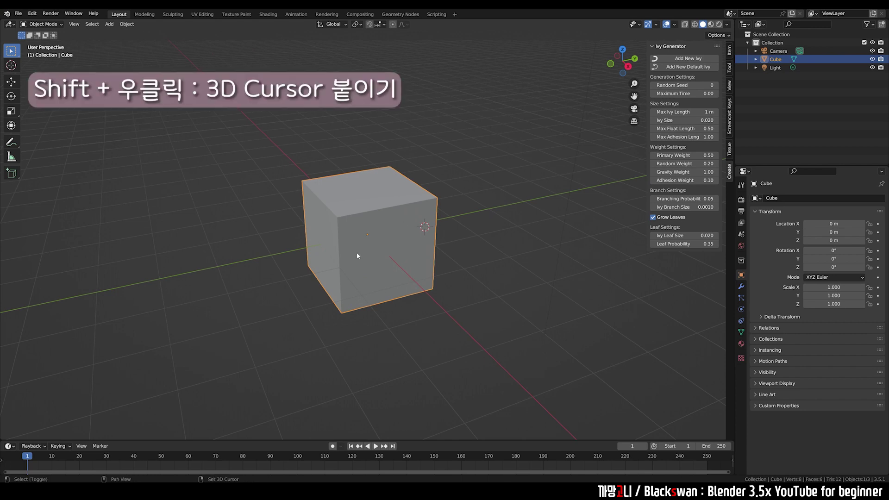
mouse_move(417, 264)
middle_mouse_down()
mouse_move(466, 242)
mouse_move(371, 256)
mouse_move(429, 250)
mouse_move(420, 251)
middle_mouse_up()
key("shift+a")
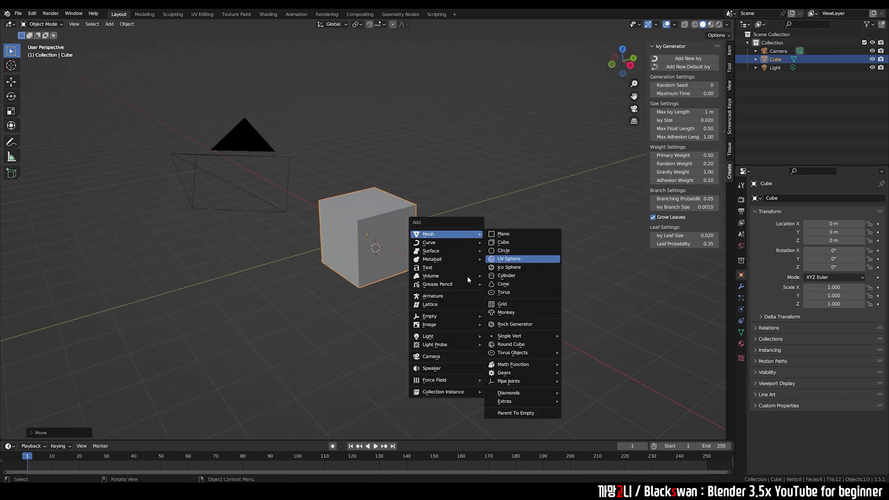
mouse_move(429, 234)
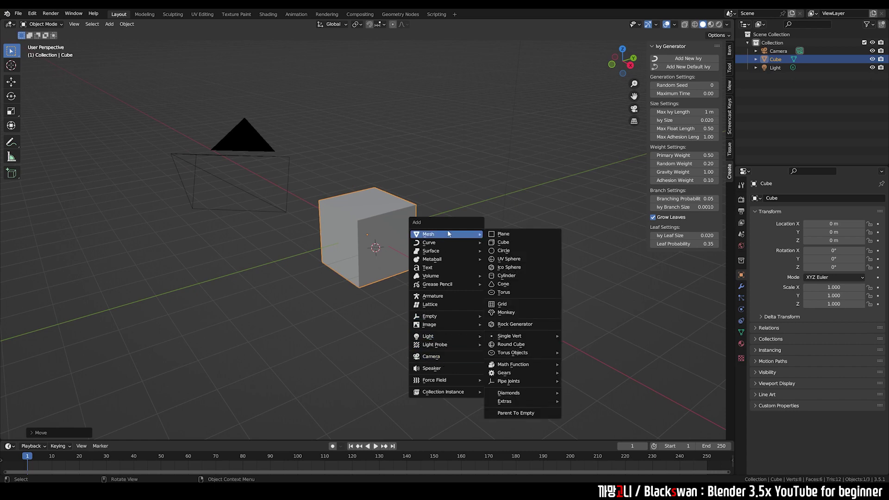
mouse_move(504, 372)
left_click(579, 373)
mouse_move(471, 321)
middle_mouse_down()
mouse_move(536, 306)
mouse_move(465, 296)
mouse_move(529, 268)
mouse_move(498, 281)
mouse_move(505, 275)
mouse_move(461, 268)
mouse_move(505, 265)
mouse_move(496, 269)
middle_mouse_up()
scroll(493, 279, "up", 5)
left_click(529, 267)
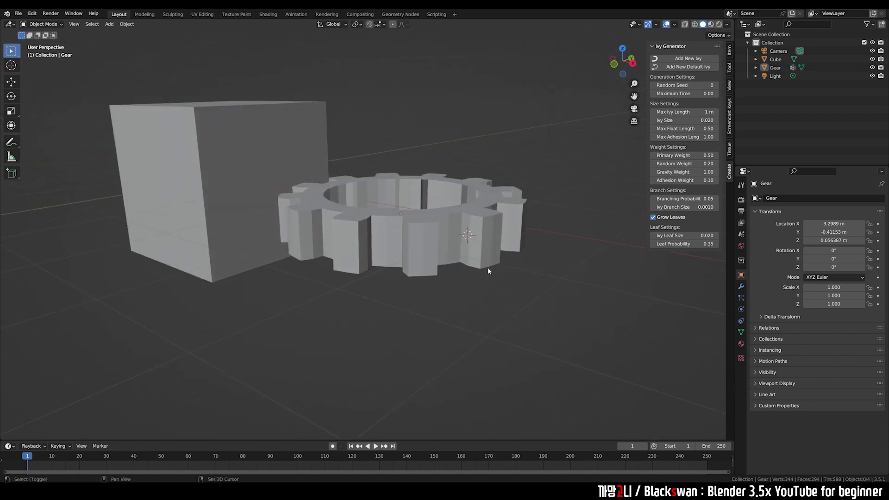
scroll(519, 239, "up", 2)
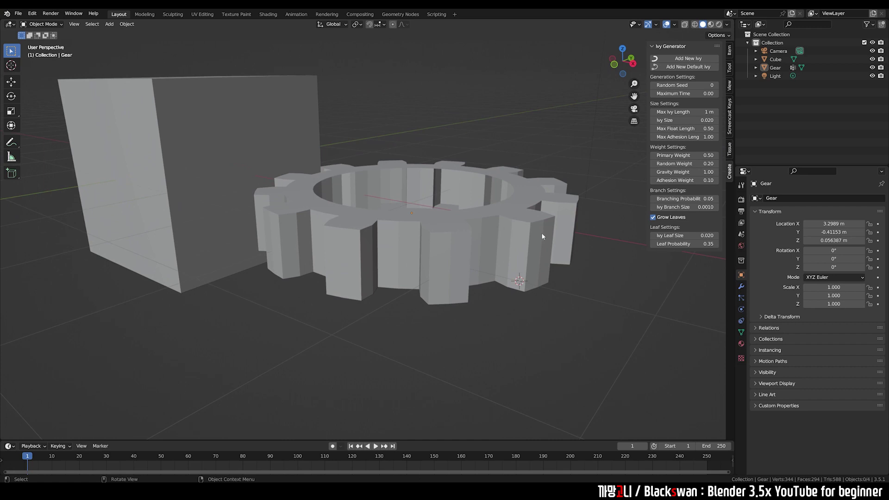
left_click(529, 217)
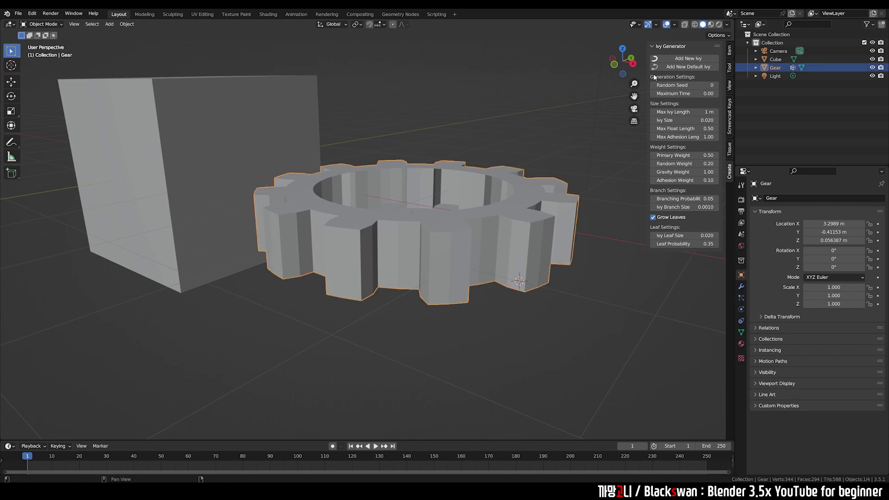
- Grow an ivy on the gear and inspect its IVY_Curve stems in Local View
left_click(687, 59)
mouse_move(561, 200)
middle_mouse_down()
mouse_move(521, 204)
mouse_move(515, 190)
mouse_move(449, 162)
middle_mouse_up()
mouse_move(402, 114)
middle_mouse_down()
mouse_move(420, 107)
mouse_move(463, 122)
middle_mouse_up()
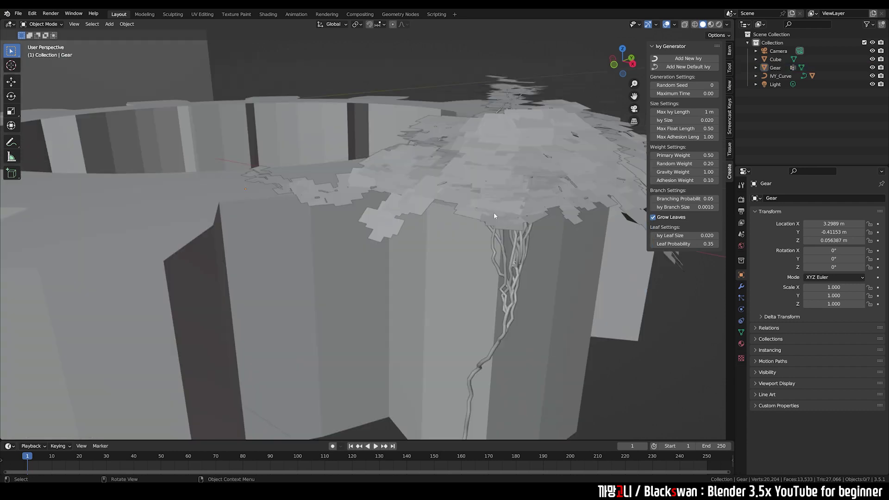
left_click(520, 240)
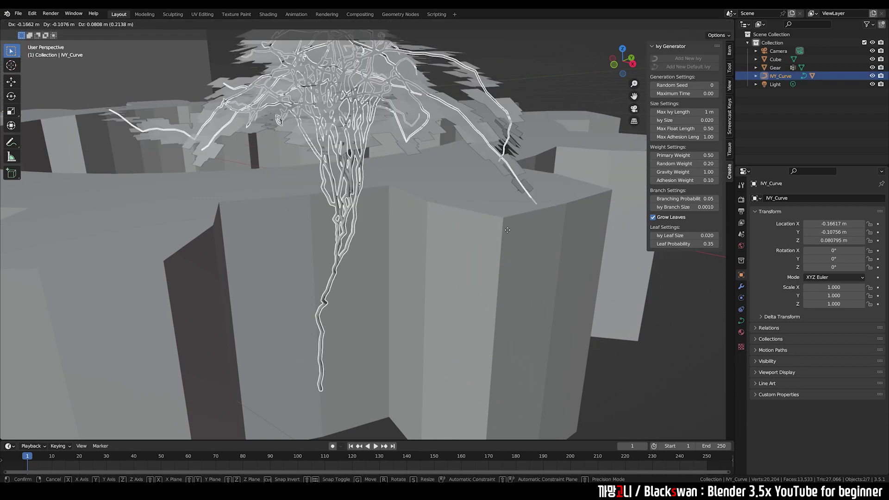
key("KP_Divide")
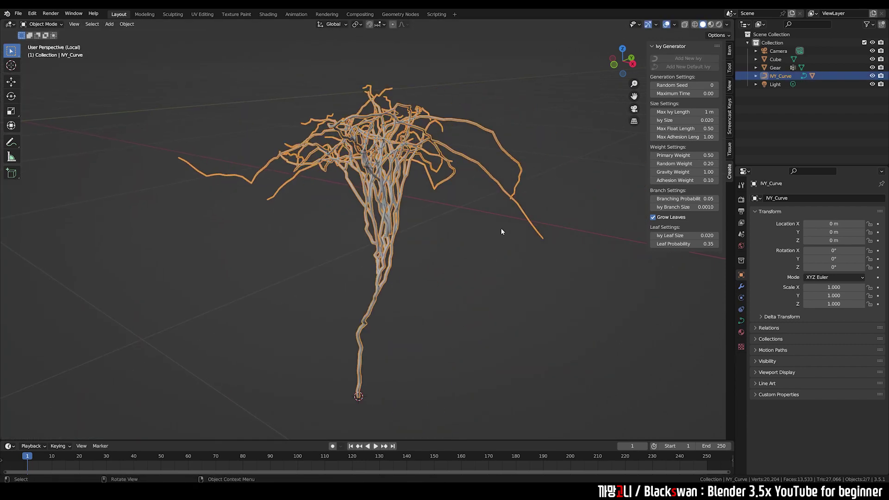
left_click(457, 221)
mouse_move(458, 220)
middle_mouse_down()
mouse_move(511, 236)
mouse_move(470, 236)
middle_mouse_up()
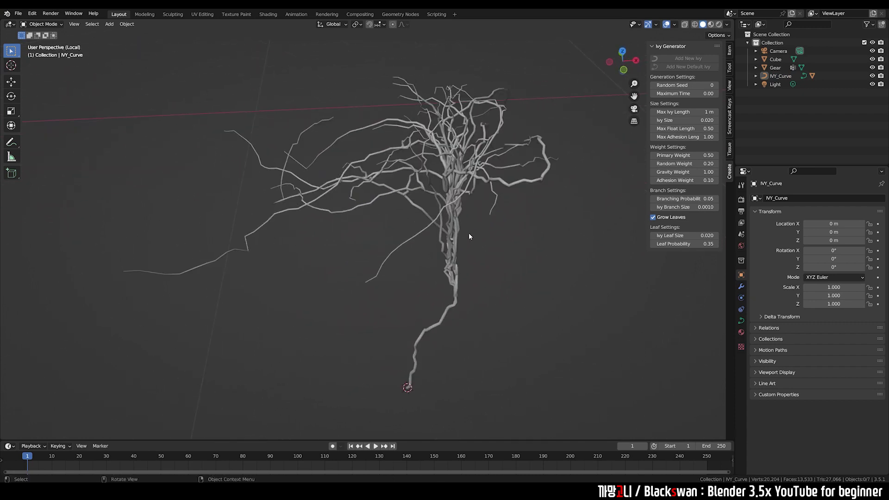
key("KP_Divide")
- Inspect the ivy leaves object in Local View and Edit Mode
left_click(480, 180)
key("KP_Divide")
mouse_move(480, 179)
middle_mouse_down()
mouse_move(466, 174)
mouse_move(455, 227)
middle_mouse_up()
scroll(456, 226, "up", 3)
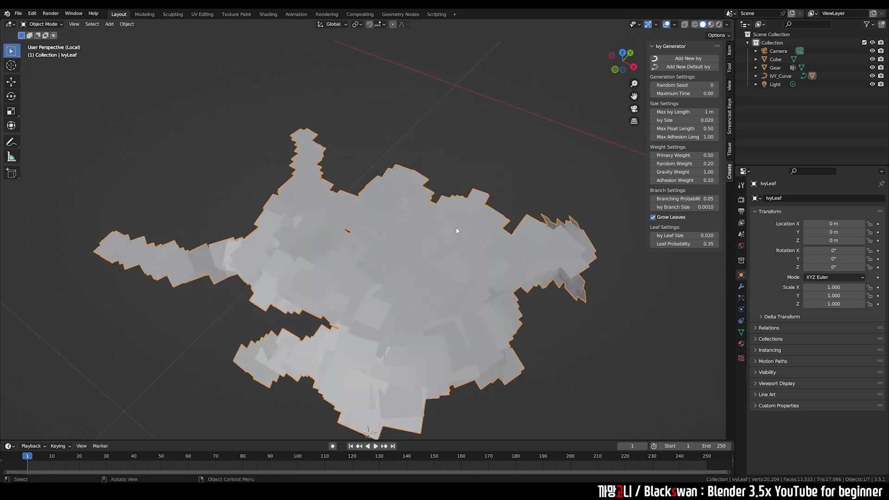
key("Tab")
key("alt+a")
middle_click_drag(384, 198, 411, 197)
key("Tab")
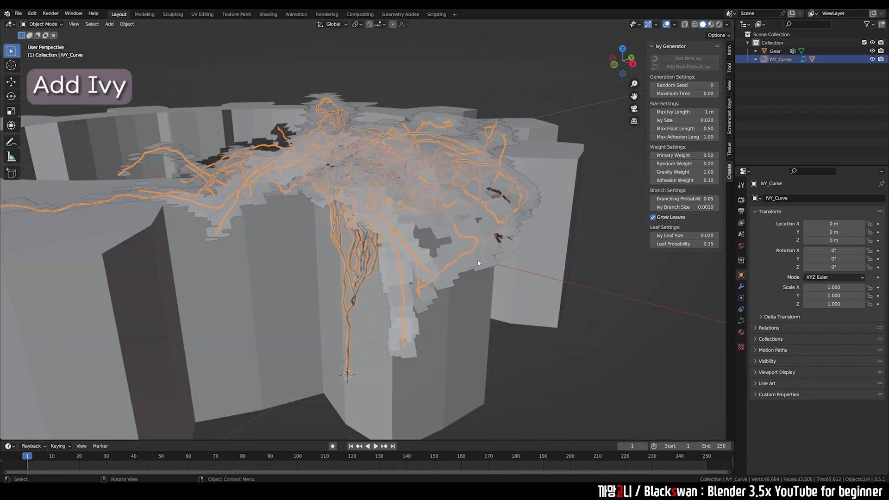
- Delete the old ivy, reselect the gear, and undo a trial Add New Ivy
key("Delete")
middle_click_drag(353, 308, 379, 318)
left_click(442, 310)
scroll(442, 310, "down", 3)
left_click(487, 320)
left_click(415, 272)
scroll(521, 236, "down", 2)
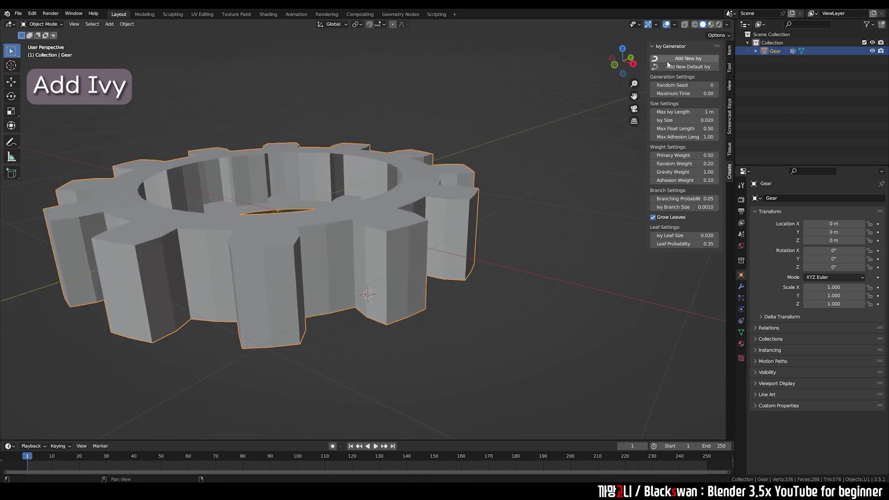
scroll(622, 98, "up", 2)
left_click(688, 58)
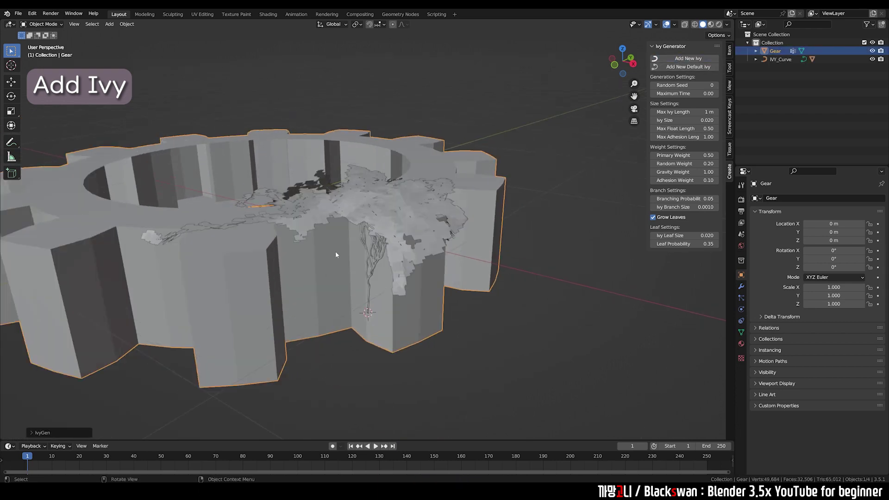
key("ctrl+z")
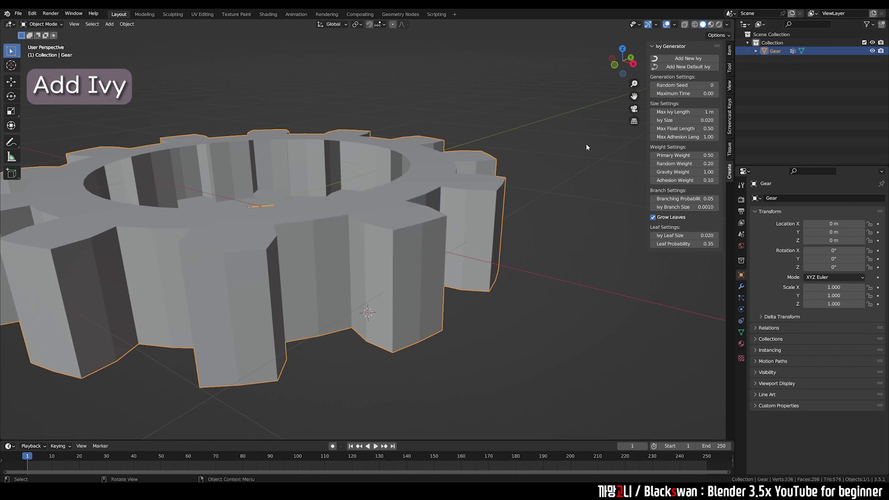
- Try Random Seeds 1 through 4, growing and undoing trial ivies
left_click(717, 86)
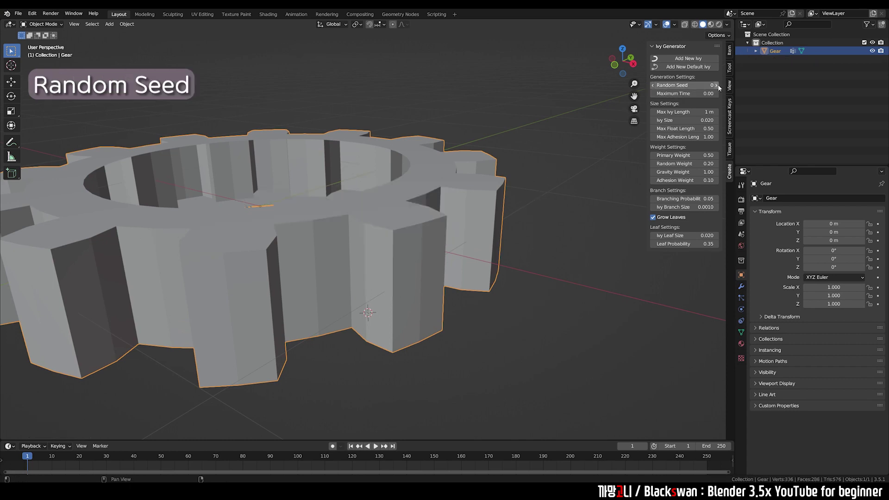
left_click(704, 59)
key("ctrl+z")
left_click(717, 85)
left_click(716, 86)
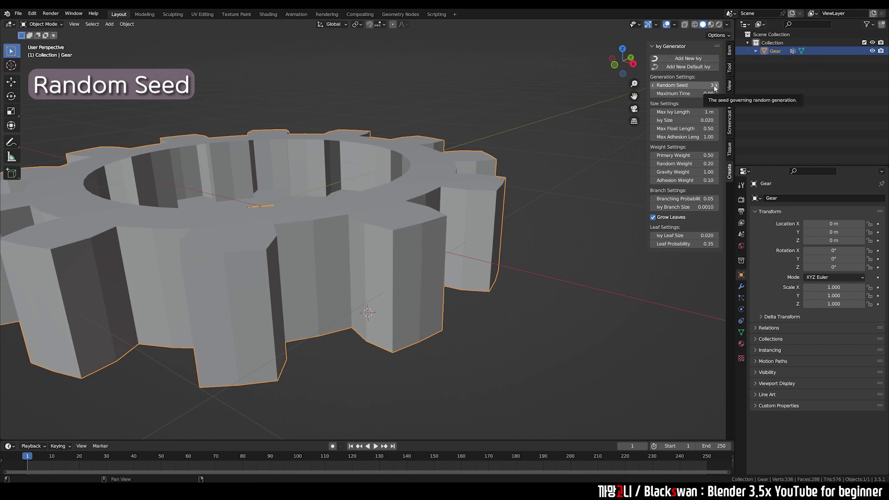
left_click(715, 86)
left_click(688, 59)
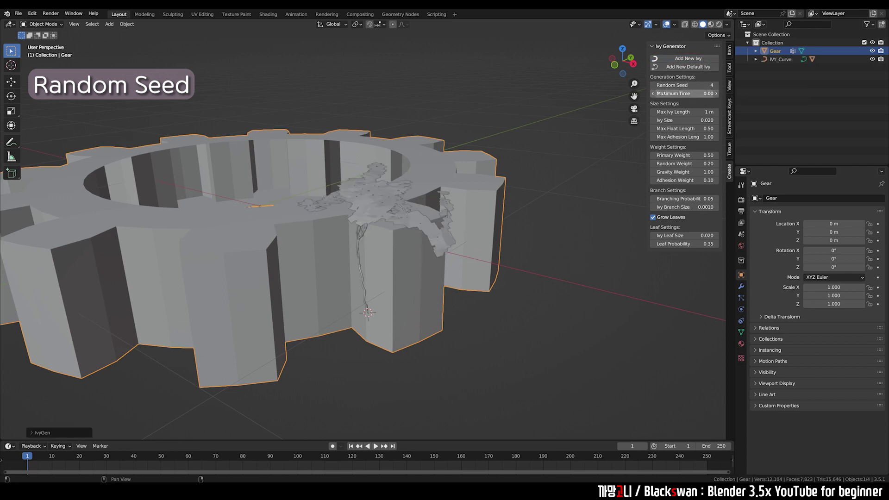
key("ctrl+z")
- Raise the seed further, undo more preview ivies, then grow a new ivy on the gear
left_click(688, 59)
key("ctrl+z")
left_click(716, 85)
left_click(705, 66)
key("ctrl+z")
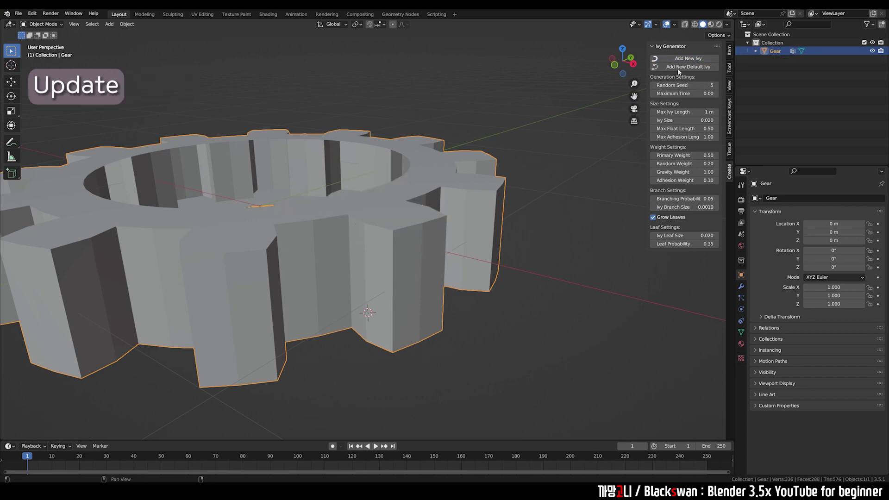
left_click(685, 58)
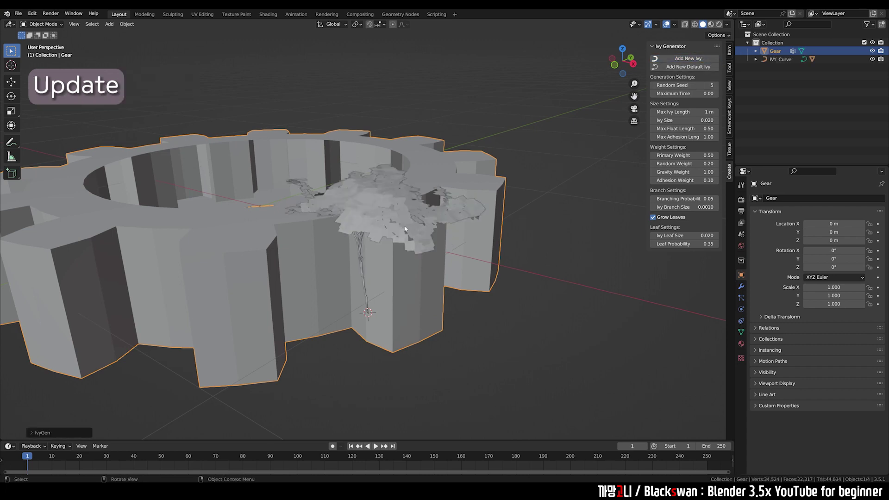
- Update the ivy at Random Seed 7, then again at Random Seed 9
left_click(716, 86)
left_click(39, 432)
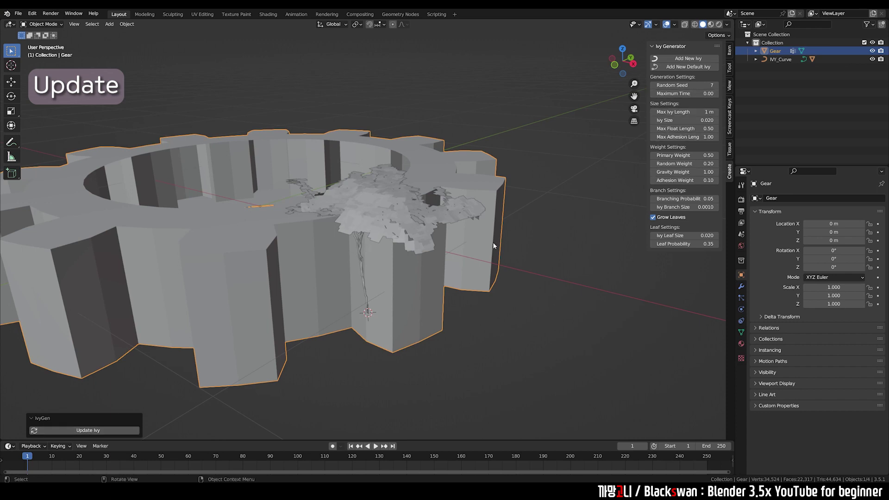
left_click(85, 430)
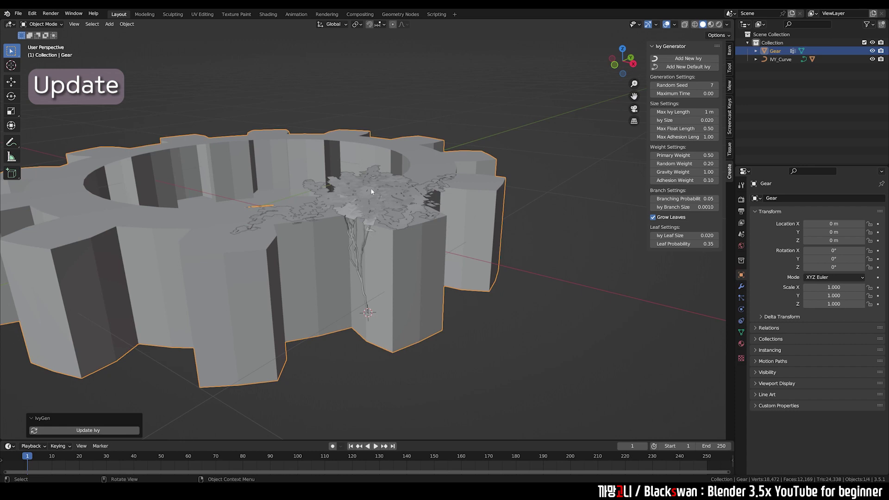
left_click(717, 85)
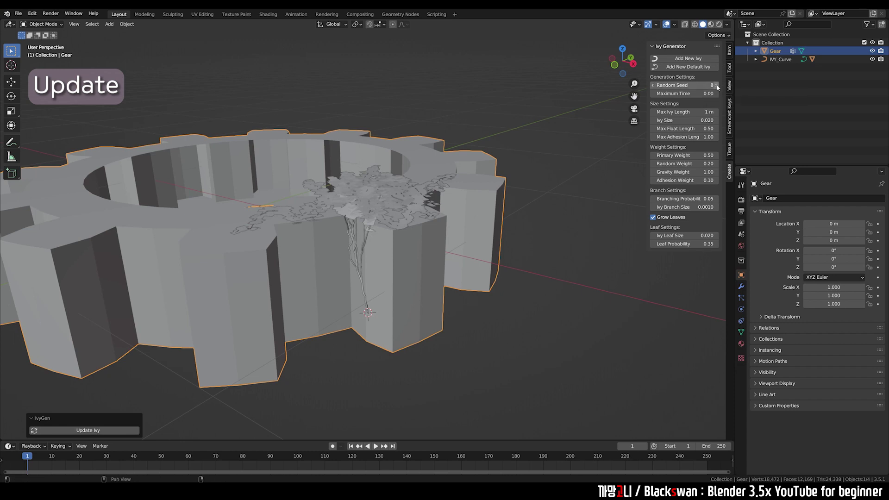
left_click(717, 85)
left_click(88, 430)
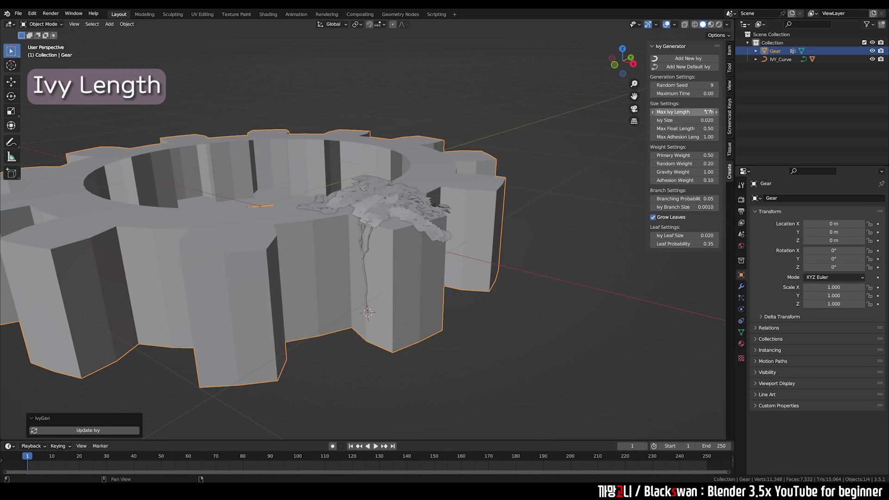
- Regrow the ivy with Max Ivy Length 2 m and view the gear's top
left_click(729, 50)
scroll(408, 230, "down", 4)
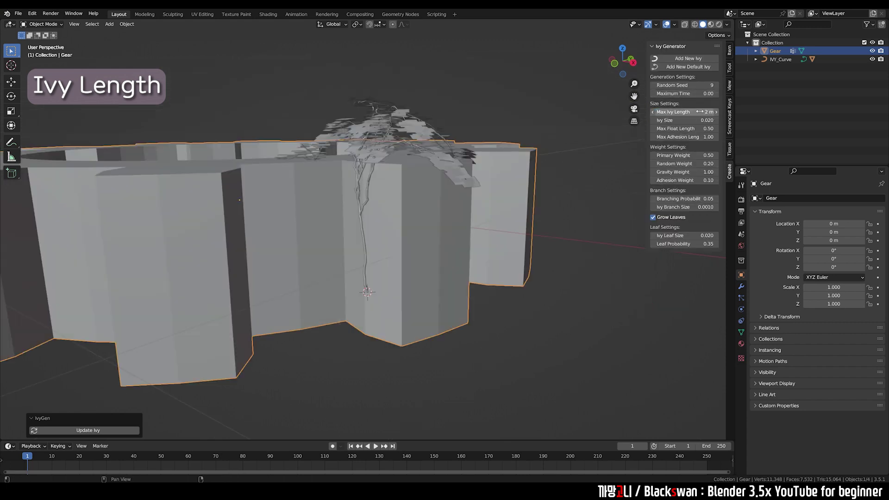
scroll(512, 168, "down", 5)
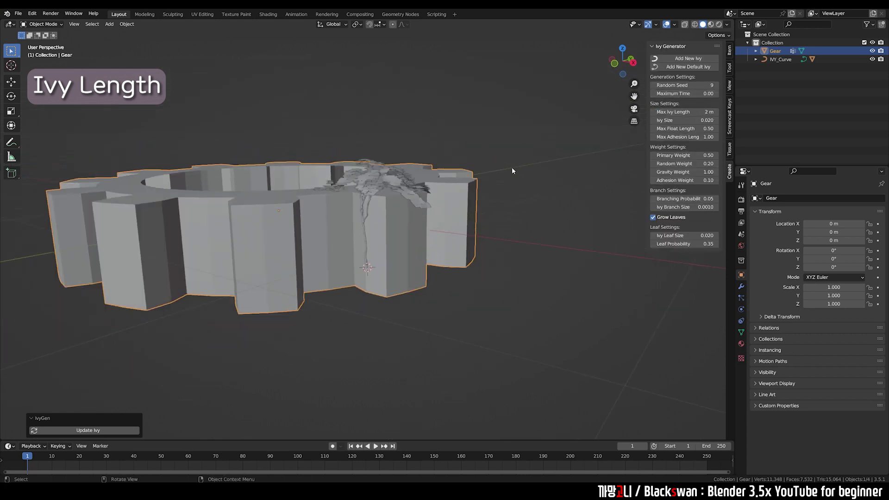
left_click(110, 431)
middle_click_drag(187, 221, 355, 256)
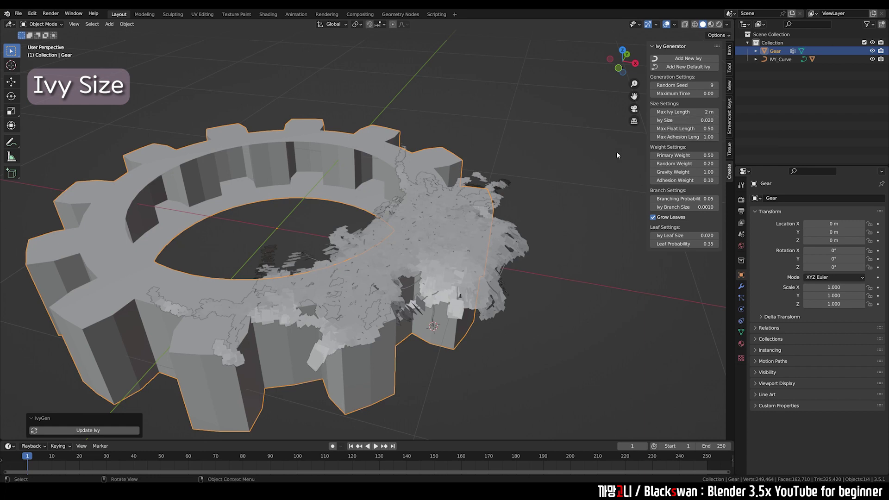
- Undo the ivy, turn off Grow Leaves, and grow a new leafless ivy on the gear
middle_click_drag(569, 170, 587, 178)
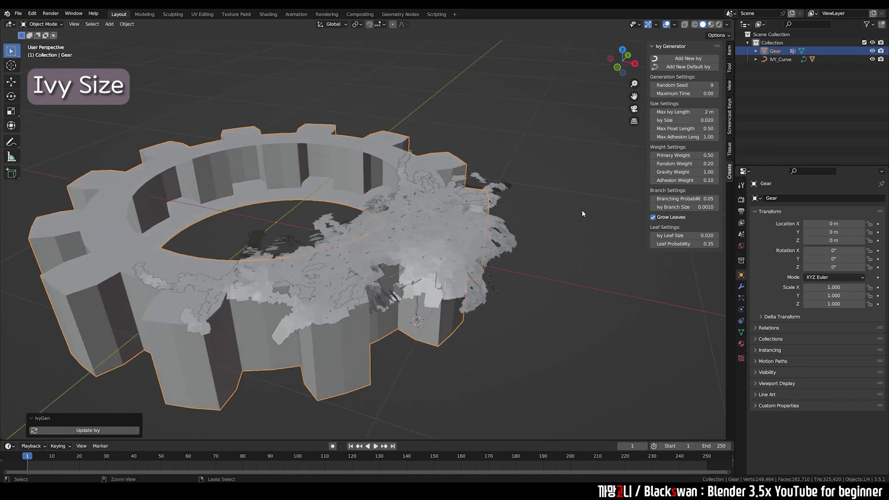
key("ctrl+z")
left_click(653, 217)
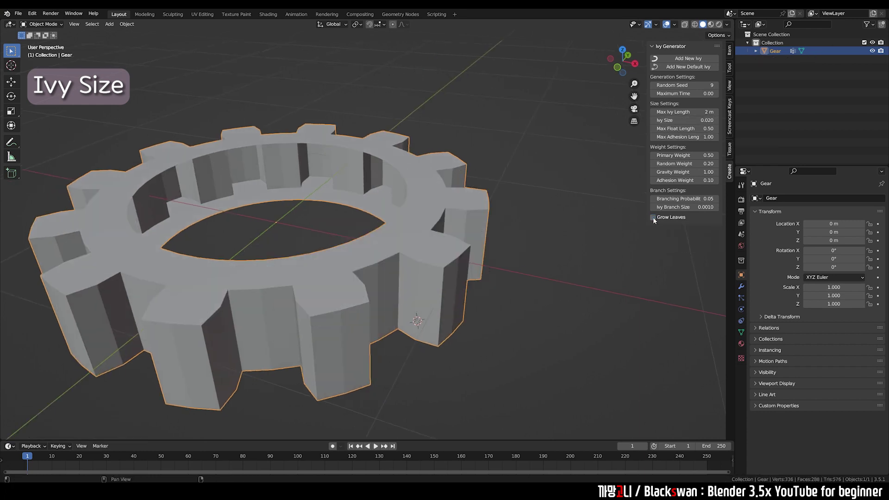
left_click(688, 58)
scroll(459, 242, "up", 3)
middle_click_drag(460, 247, 463, 244)
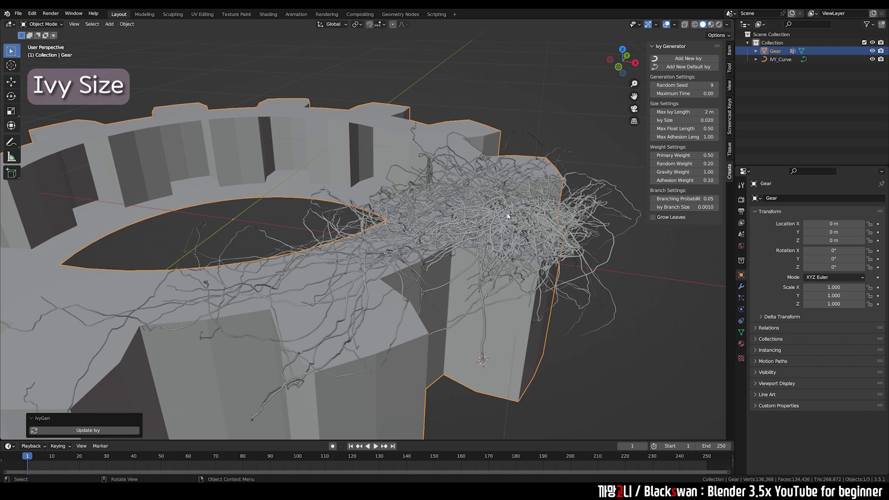
- Set Ivy Size to 0.08 and update the ivy
left_click(682, 120)
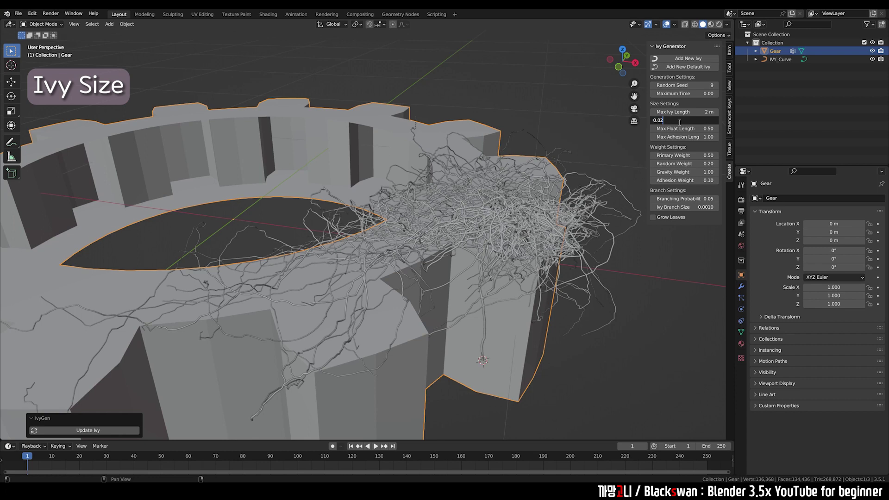
key("BackSpace")
type("8")
key("Return")
left_click(106, 428)
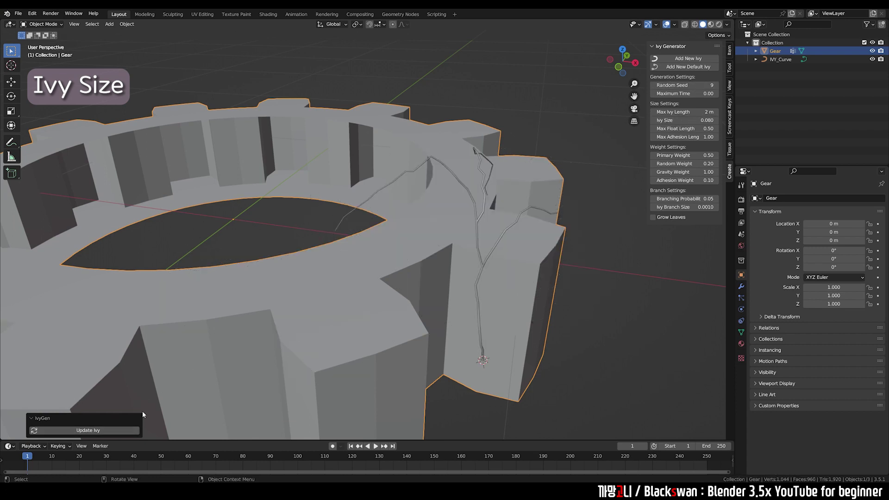
- Try Ivy Size 0.04, then set it back to 0.02
left_click(685, 120)
key("BackSpace")
type("4")
key("Return")
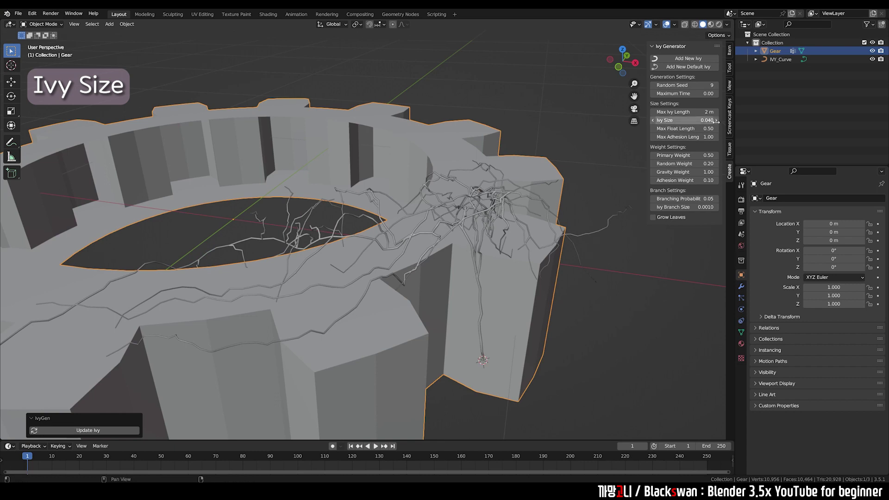
double_click(685, 120)
type("0.020")
key("Return")
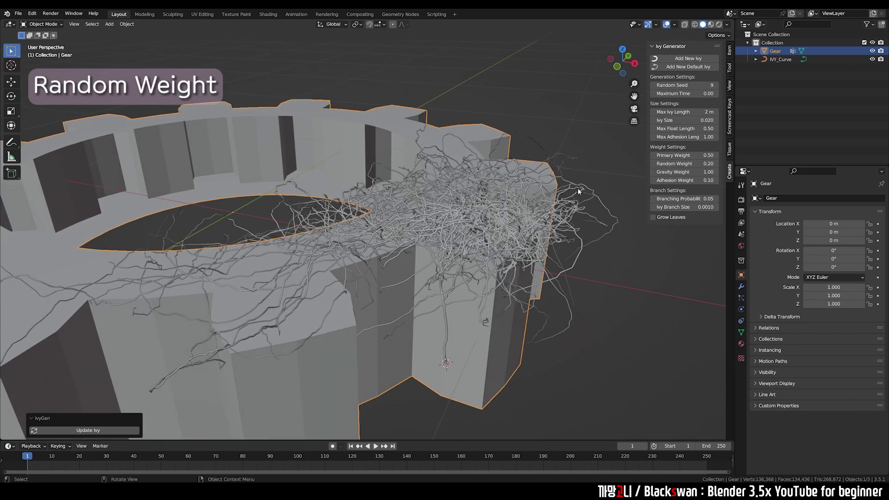
- Set Random Weight to 0.4 and update the ivy
left_click(687, 165)
key("BackSpace")
type("4")
key("Return")
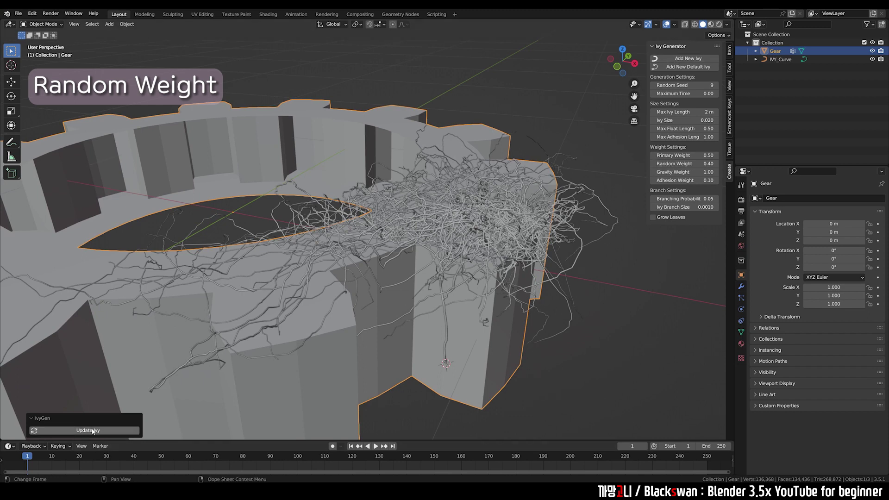
left_click(88, 430)
- Regrow the ivy at Random Weight 0.10, then set Random Weight to 0.20
left_click(675, 164)
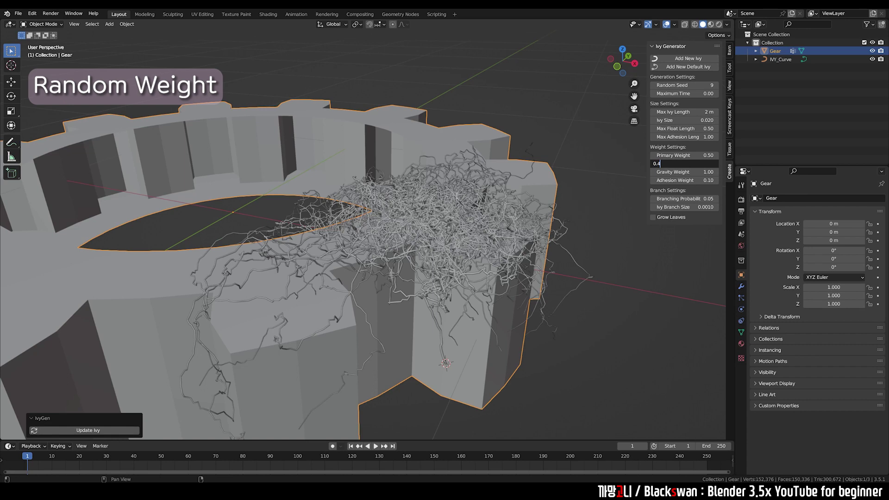
key("BackSpace")
type("1")
key("Return")
left_click(88, 430)
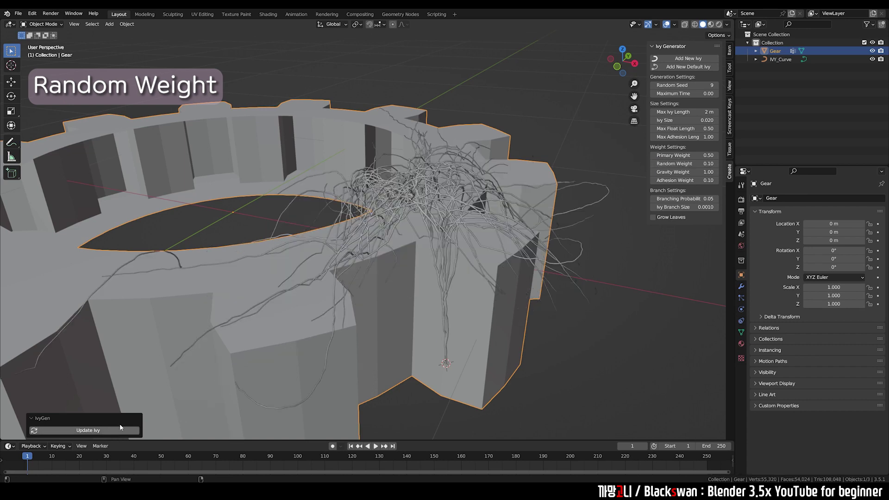
mouse_move(417, 259)
middle_mouse_down()
mouse_move(458, 229)
mouse_move(486, 259)
middle_mouse_up()
left_click(692, 164)
type("0.2")
key("Return")
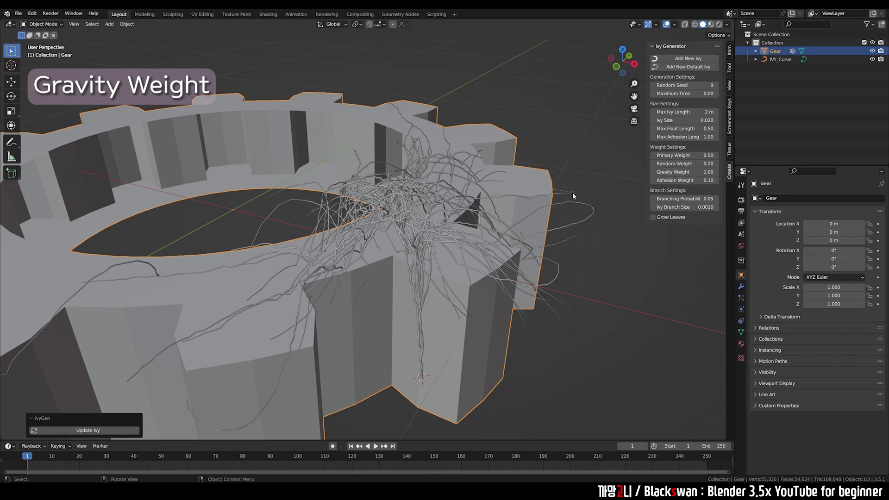
- Regrow the ivy with Gravity Weight 5 so it hangs down
middle_click_drag(576, 195, 577, 185)
scroll(577, 185, "up", 3)
scroll(577, 188, "down", 3)
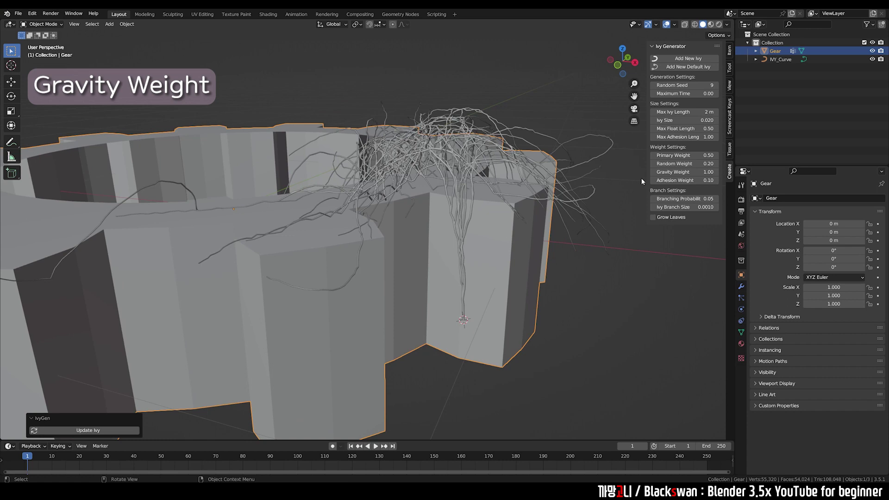
left_click(670, 173)
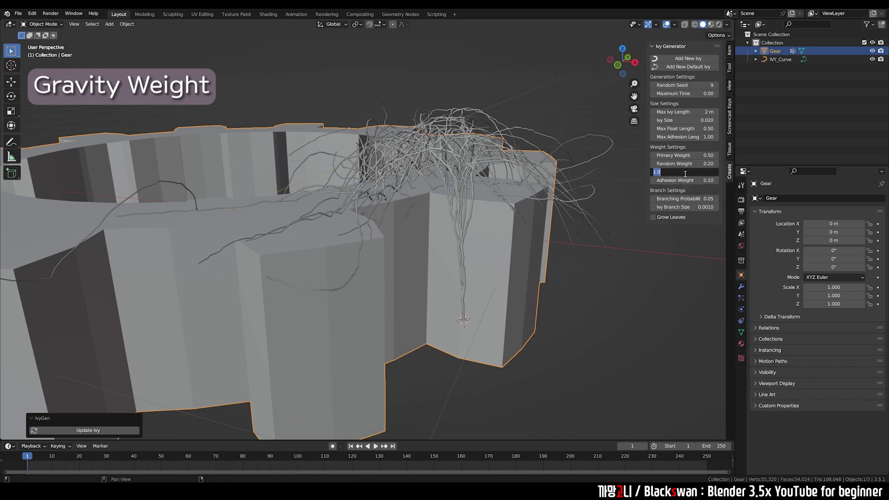
type("5")
key("Return")
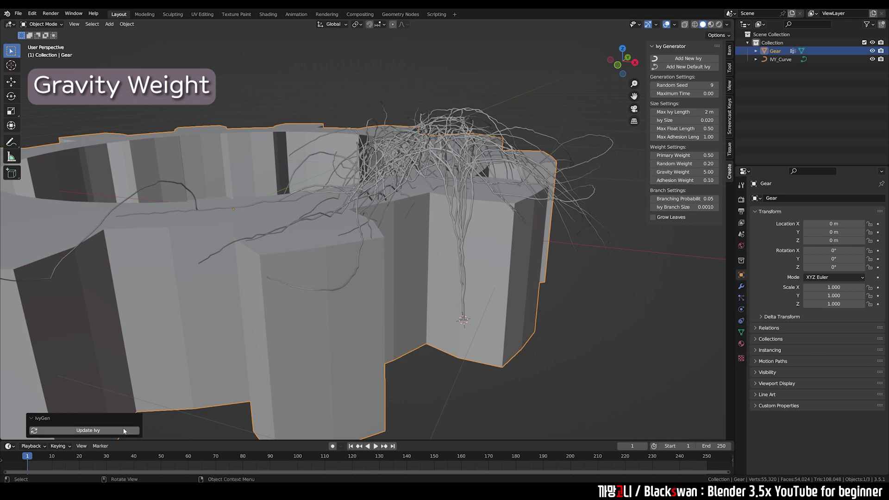
left_click(133, 433)
- Regrow the ivy with Gravity Weight 0 so it grows upward
scroll(490, 324, "down", 2)
scroll(489, 323, "down", 2)
mouse_move(493, 320)
middle_mouse_down()
mouse_move(491, 302)
mouse_move(485, 318)
middle_mouse_up()
scroll(486, 318, "up", 3)
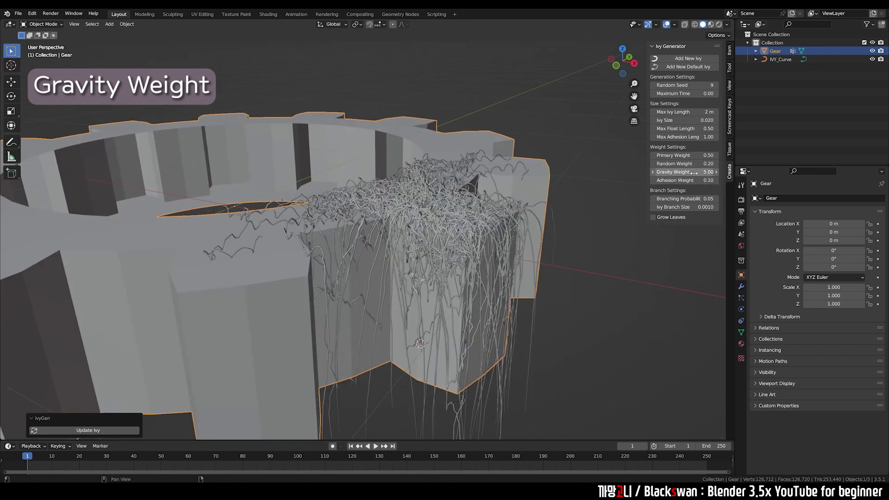
key("BackSpace")
left_click(134, 430)
- Set Gravity Weight back to 1.00 and regrow the ivy across the gear's top
scroll(348, 310, "down", 5)
mouse_move(484, 268)
middle_mouse_down()
mouse_move(428, 279)
mouse_move(551, 253)
middle_mouse_up()
scroll(551, 253, "up", 3)
left_click(684, 172)
type("1")
key("Return")
left_click(125, 430)
middle_click_drag(481, 296, 513, 312)
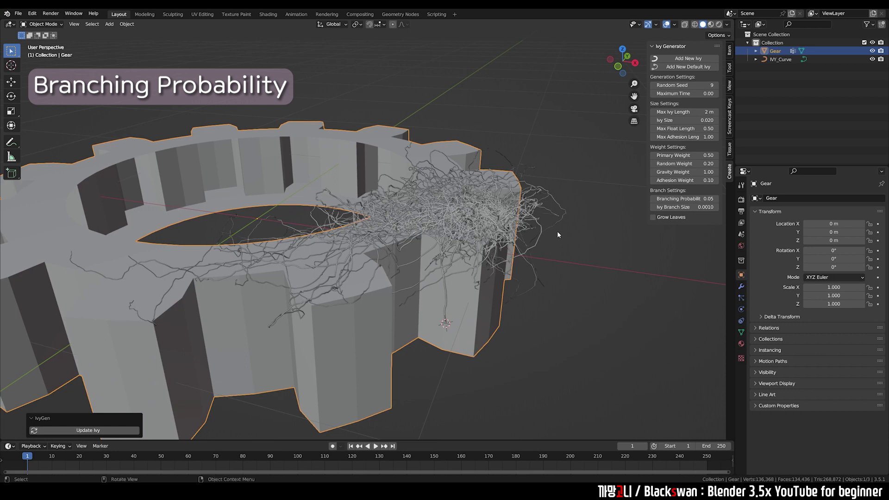
- Regrow the ivy with Branching Probability 0.01, leaving a single sparse strand
scroll(565, 234, "up", 2)
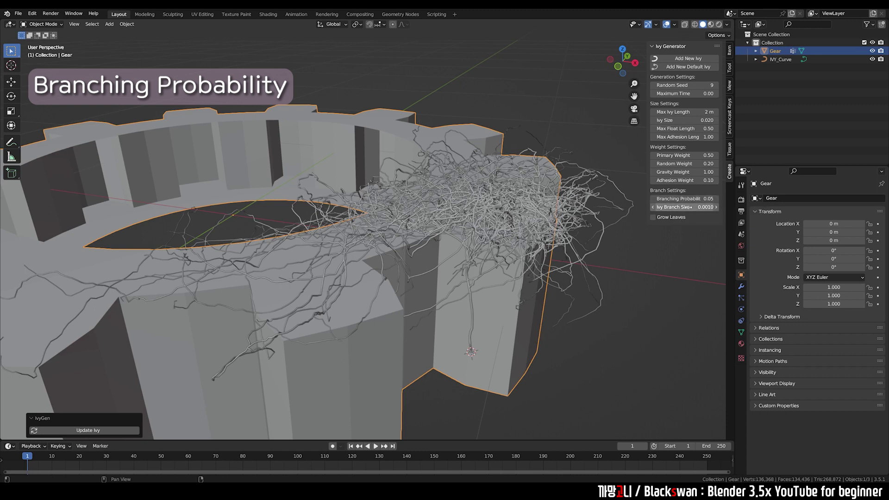
left_click(694, 199)
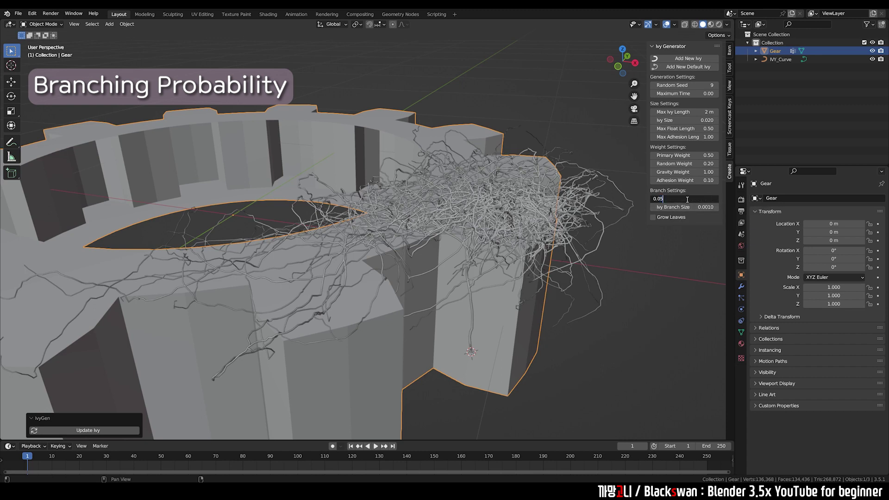
key("BackSpace")
type("1")
key("Return")
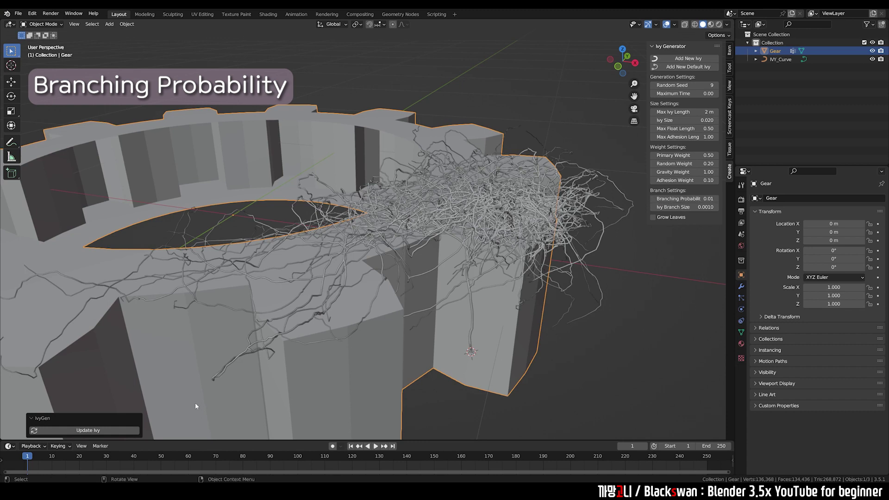
left_click(119, 431)
mouse_move(532, 251)
middle_mouse_down()
mouse_move(503, 253)
mouse_move(587, 238)
middle_mouse_up()
- Set Branching Probability to 0.10 and deselect the gear
left_click(698, 199)
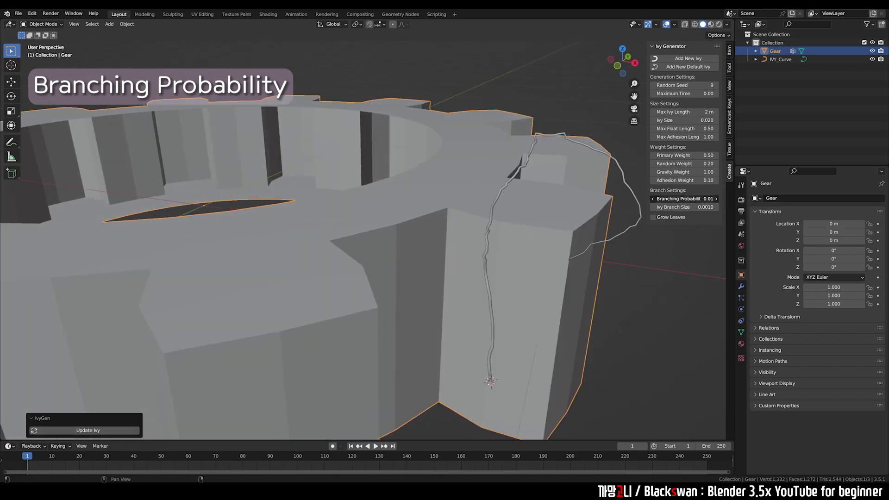
key("BackSpace")
key("BackSpace")
type("10")
key("Return")
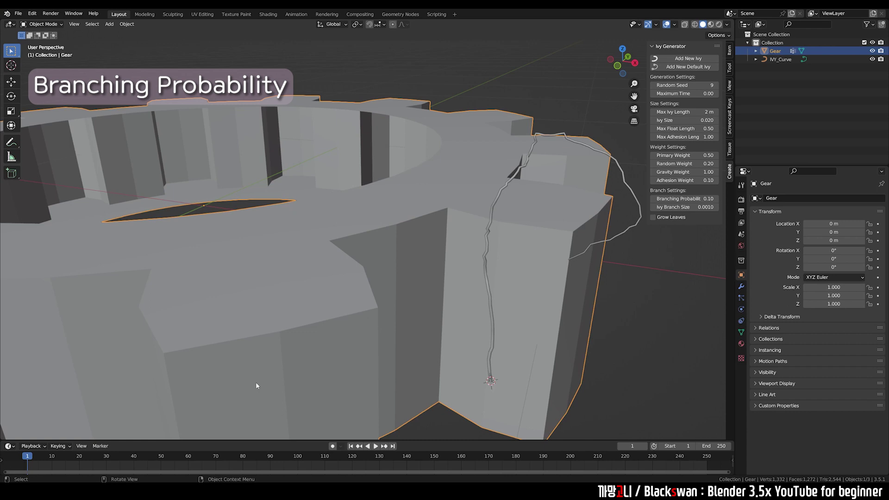
left_click(633, 267)
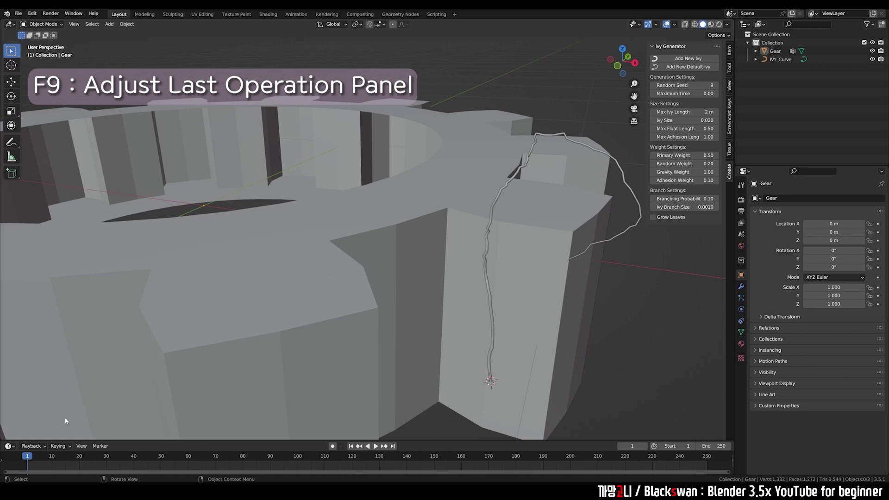
- Reopen the ivy options with F9 and regrow the ivy into a dense tangle
key("F9")
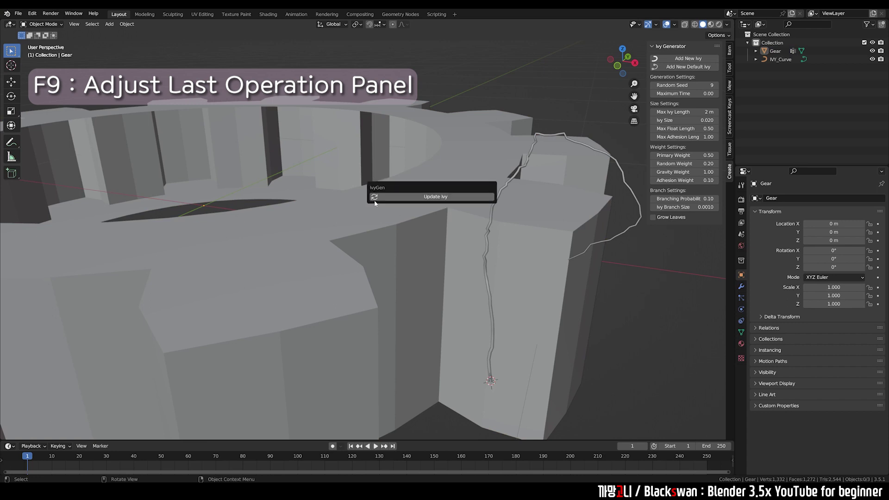
left_click(415, 200)
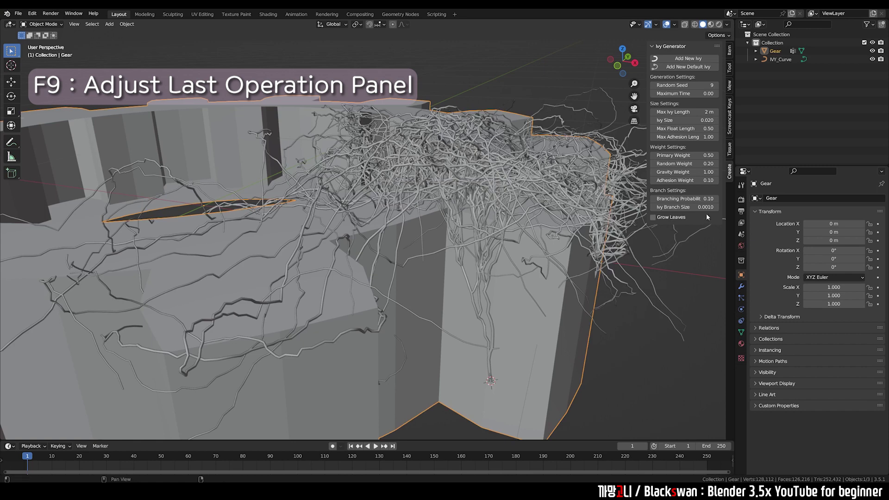
scroll(620, 264, "down", 5)
left_click(704, 200)
key("Escape")
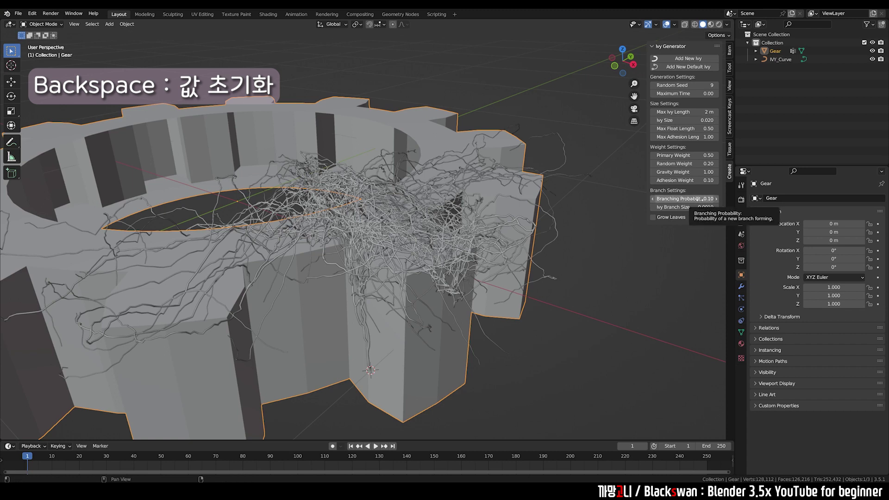
- Test Branching Probability at 100, then reset it to the 0.05 default
key("BackSpace")
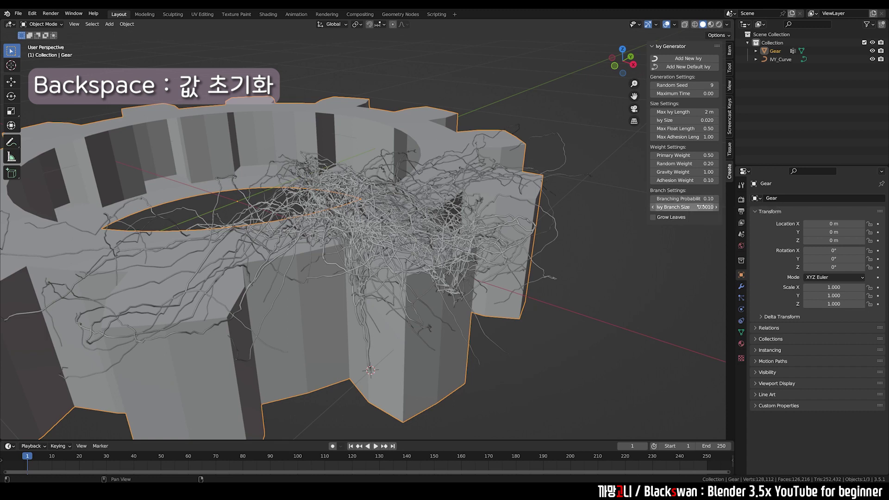
left_click(704, 201)
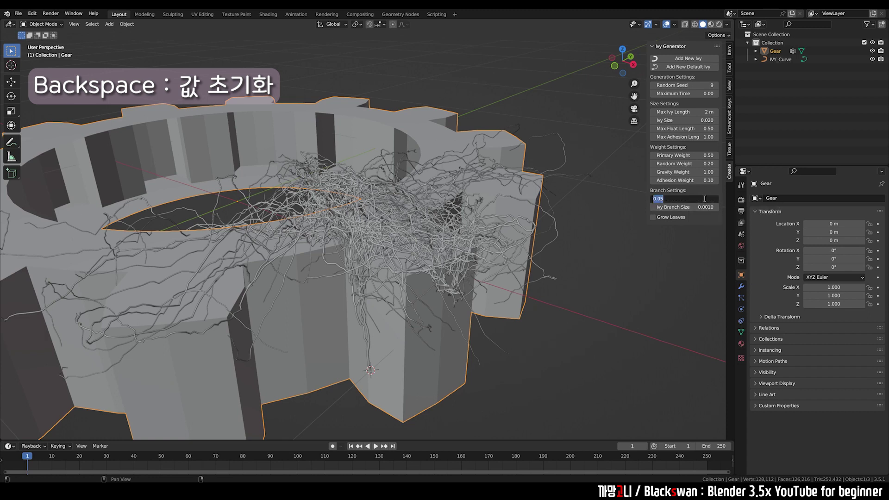
type("100")
key("Return")
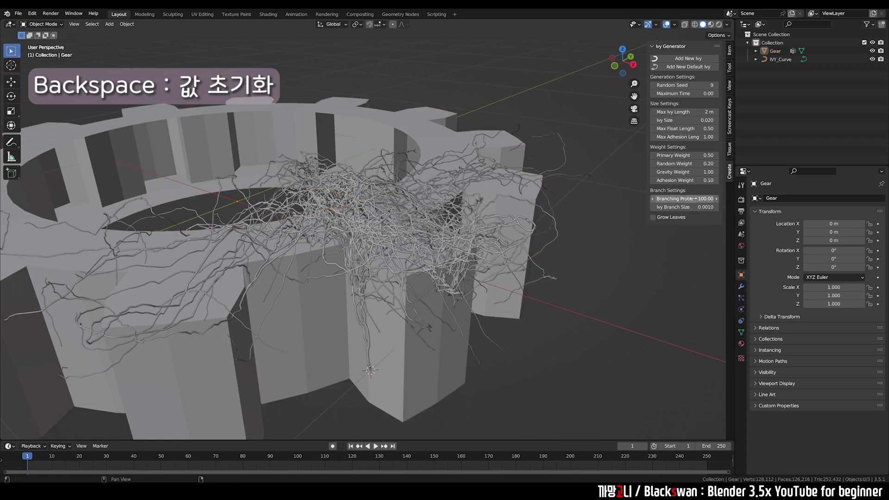
key("BackSpace")
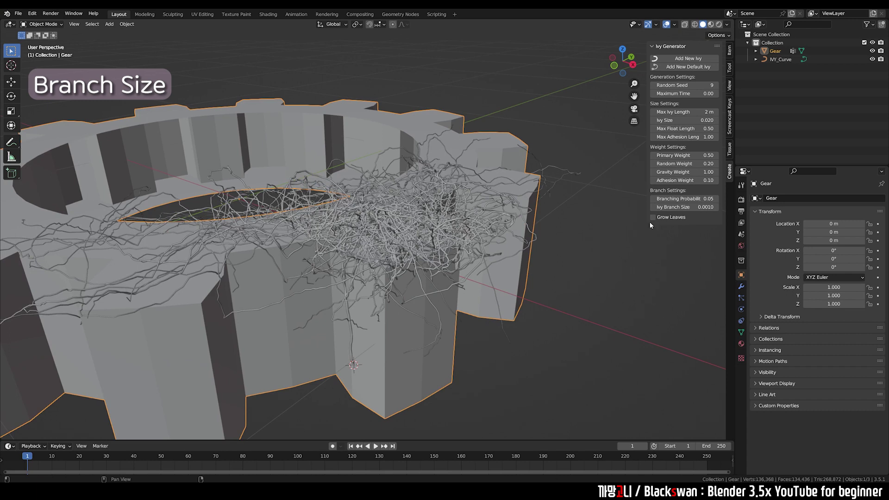
- Regrow the ivy with a thicker Ivy Branch Size of 0.0020
left_click(690, 206)
key("BackSpace")
type("2")
key("Return")
key("F3")
key("Return")
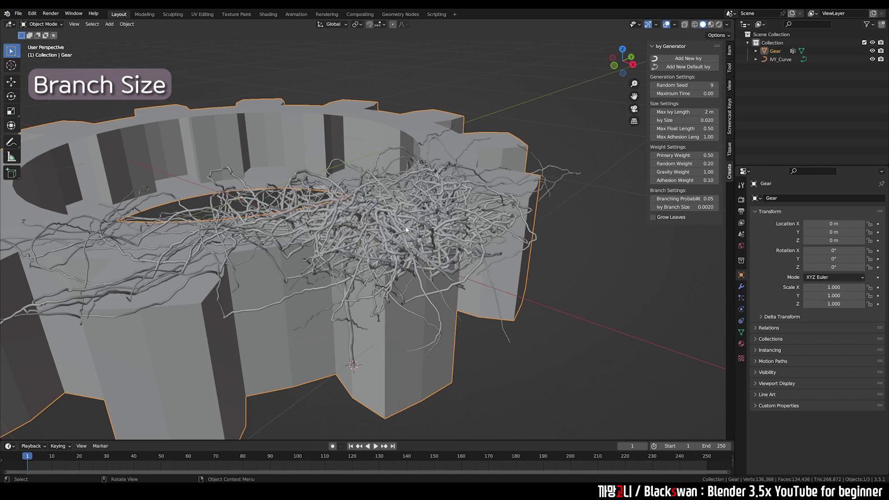
- Return Ivy Branch Size to 0.0010, regrow the ivy, and turn on Grow Leaves
double_click(683, 207)
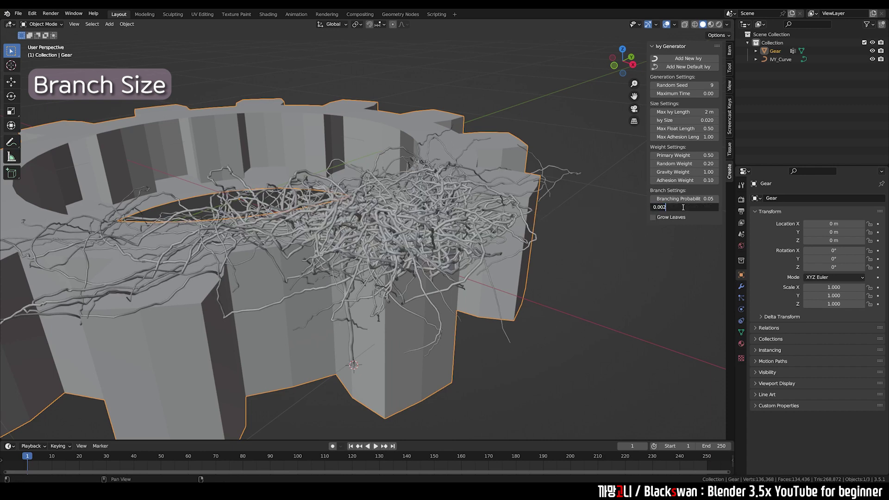
key("BackSpace")
type("1")
key("Return")
key("F3")
key("Return")
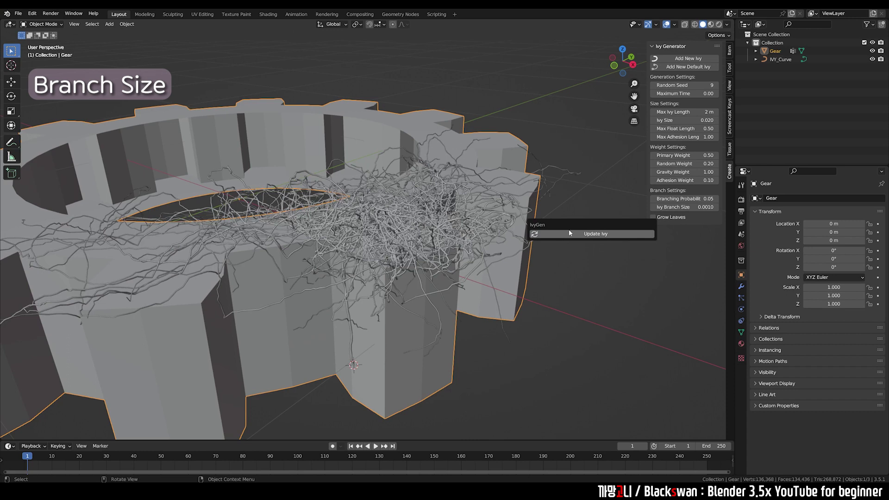
left_click(672, 217)
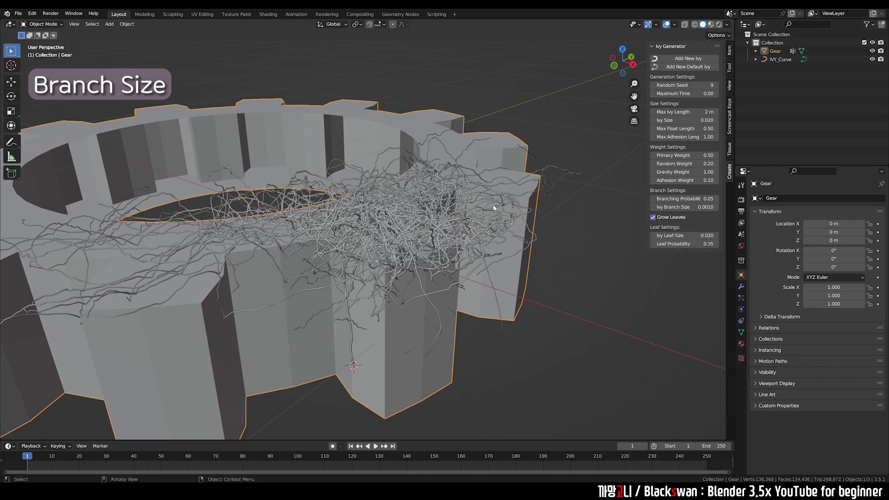
- Regrow the ivy with leaves, then enlarge Ivy Leaf Size to 0.04 and regrow
key("F3")
left_click(512, 221)
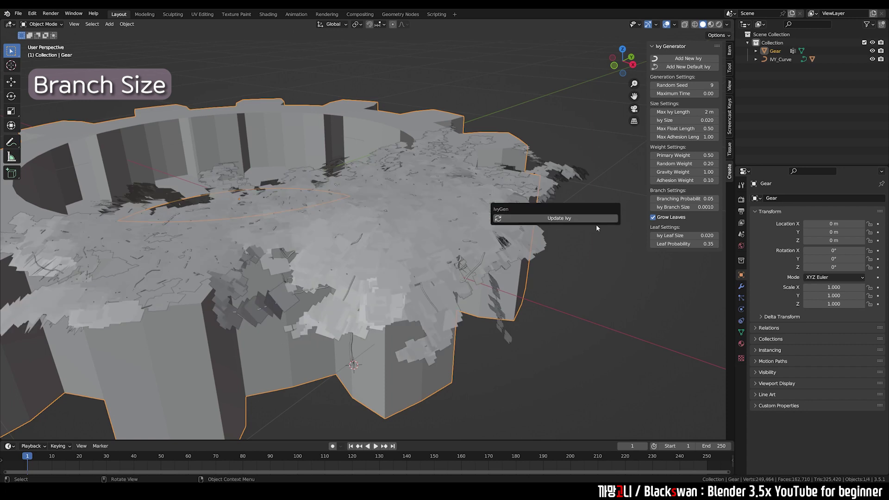
scroll(597, 262, "up", 2)
scroll(599, 260, "up", 2)
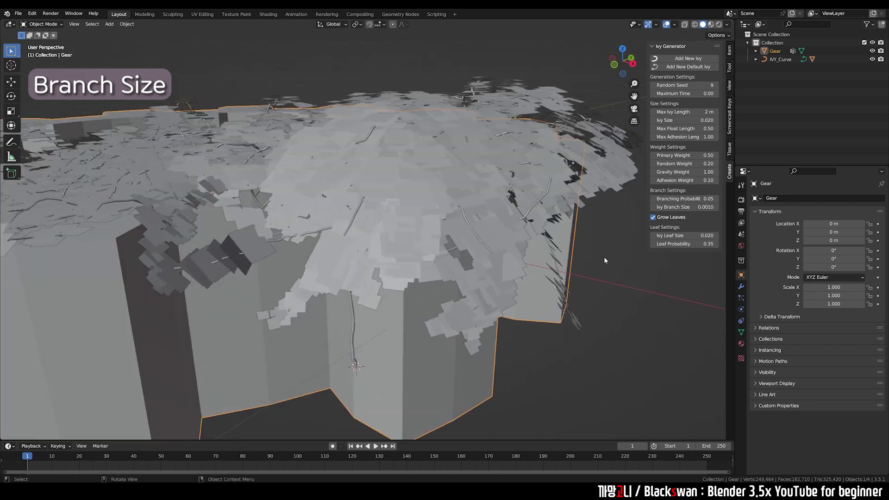
double_click(682, 236)
key("BackSpace")
type("4")
key("Return")
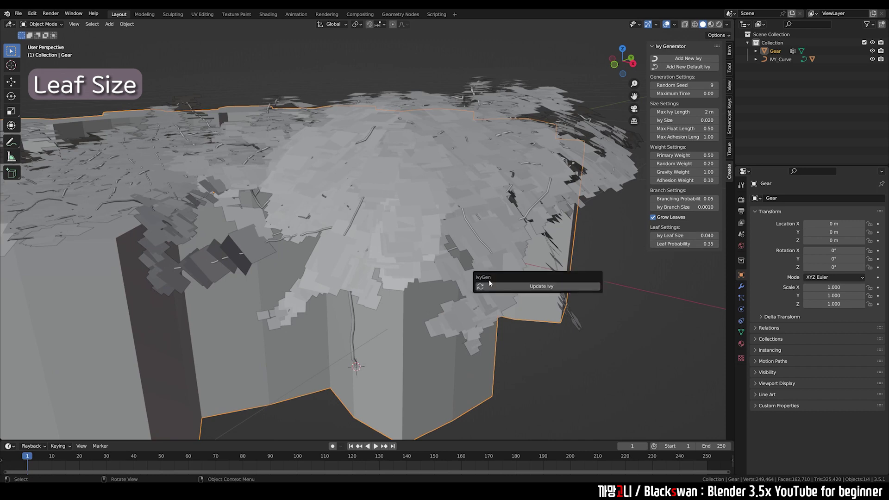
left_click(495, 285)
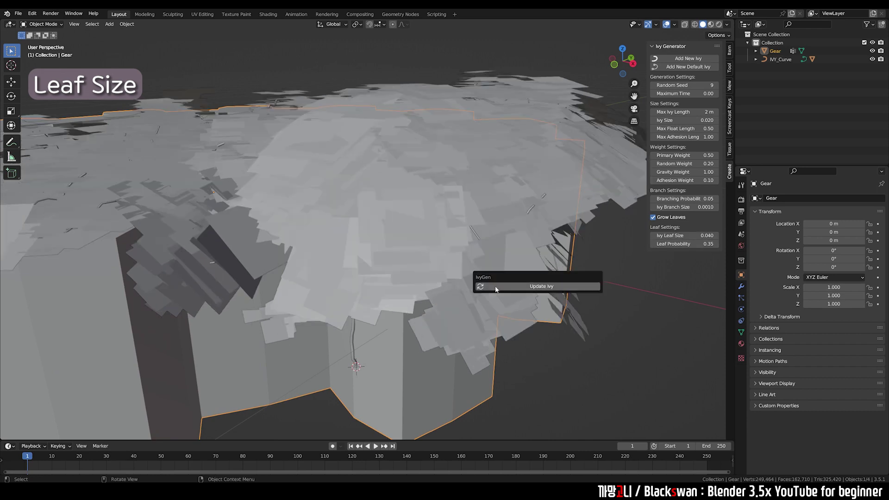
- Lower Leaf Probability to 0.10 for sparser leaves and deselect everything
left_click(686, 244)
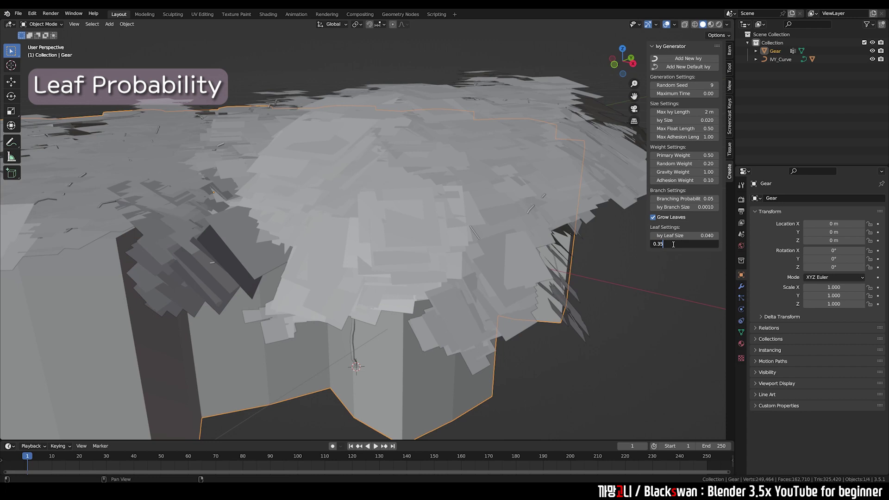
key("BackSpace")
key("BackSpace")
type("1")
key("Return")
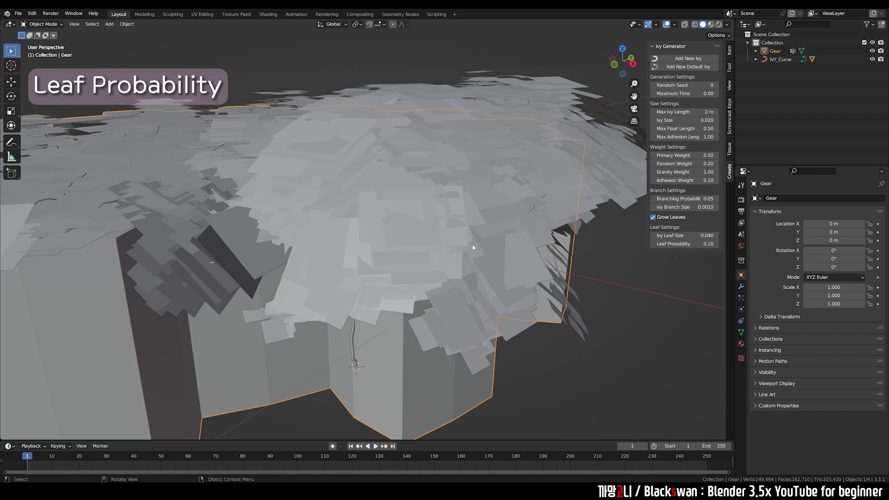
scroll(446, 255, "down", 4)
key("alt+a")
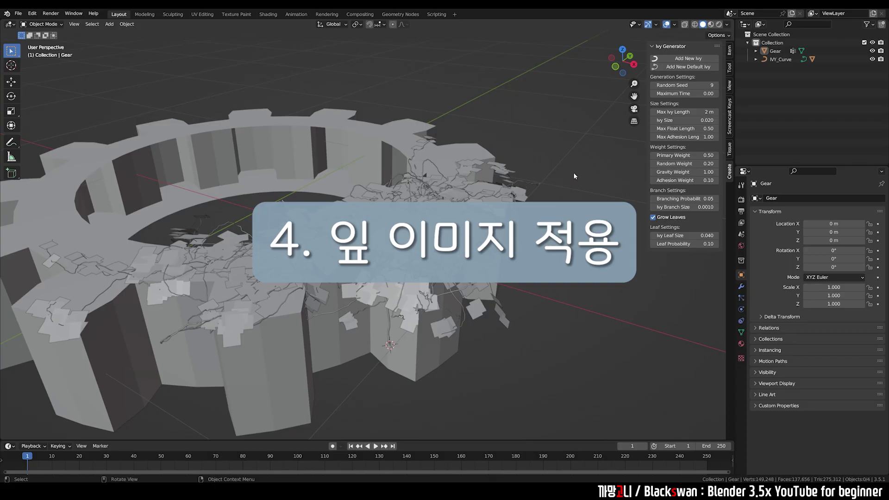
- Select the IvyLeaf mesh, orbit down to inspect the leaves, then clear the selection
scroll(574, 172, "up", 5)
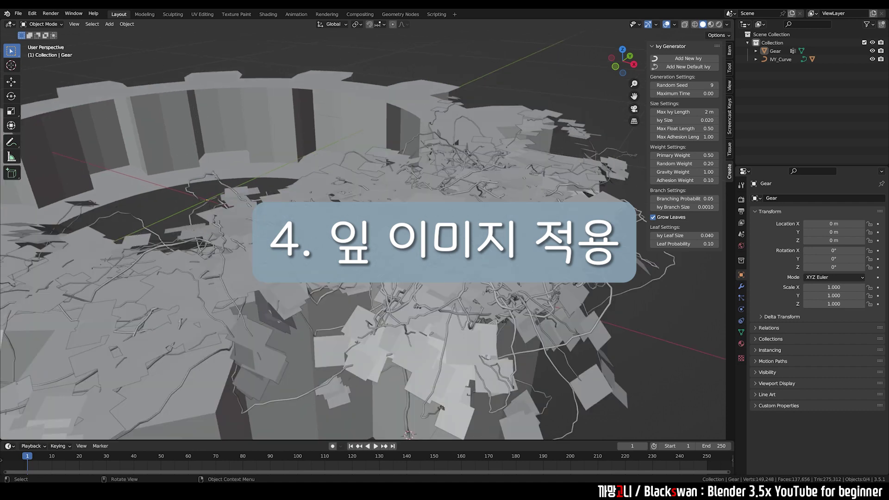
left_click(398, 243)
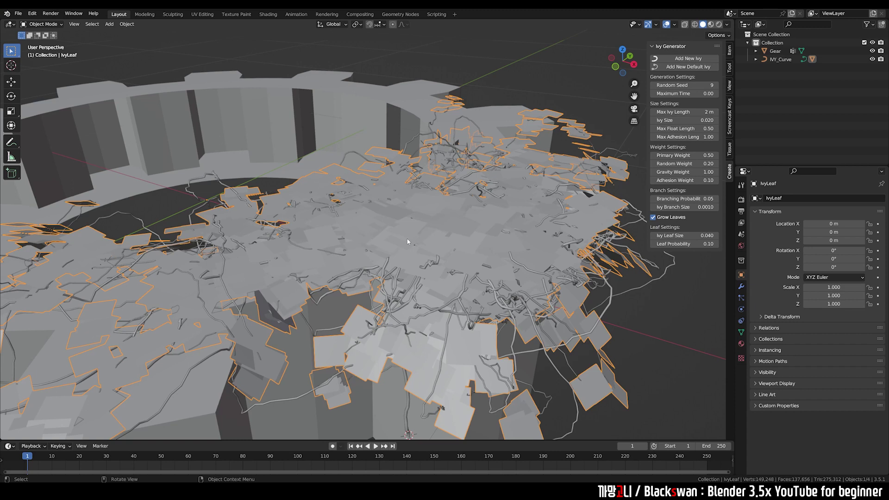
middle_click_drag(460, 205, 460, 261)
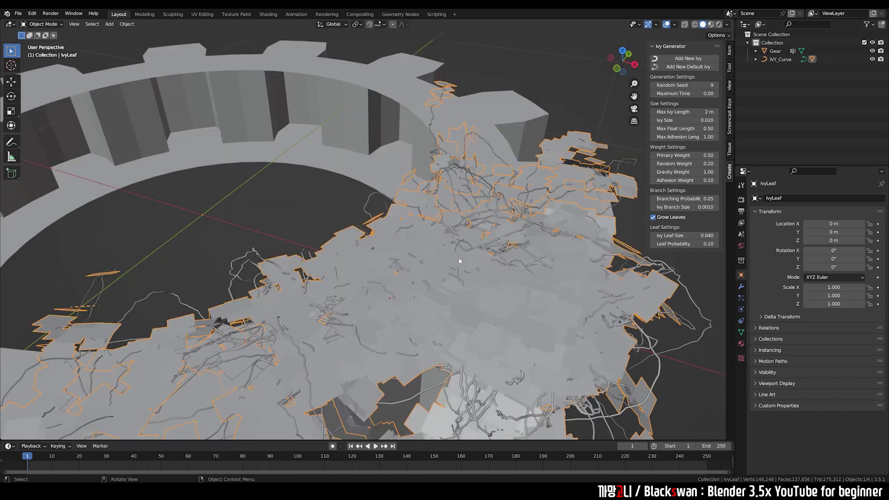
left_click(340, 212)
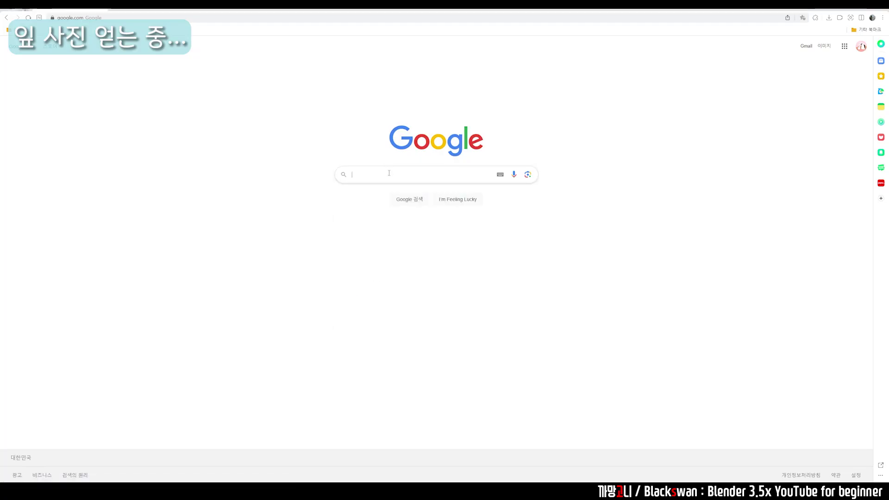
- Search Google for 'leaf free png', browse the image results, and return to Blender
type("leaf")
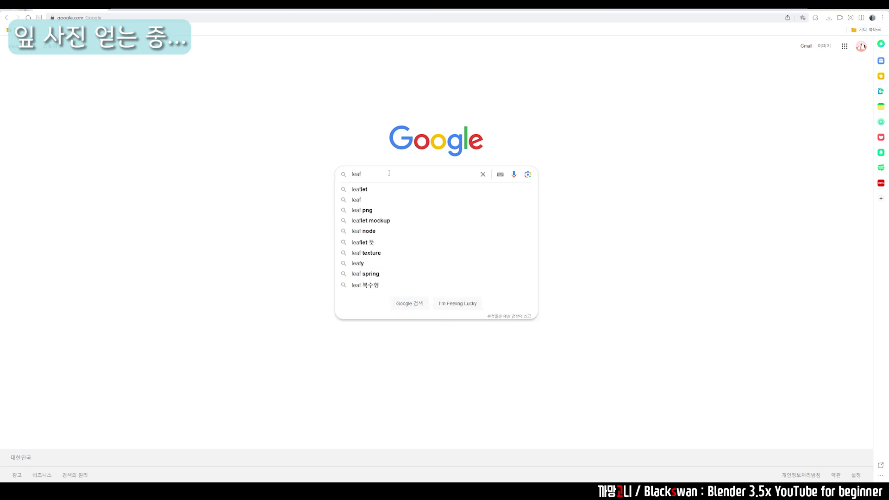
type(" free png")
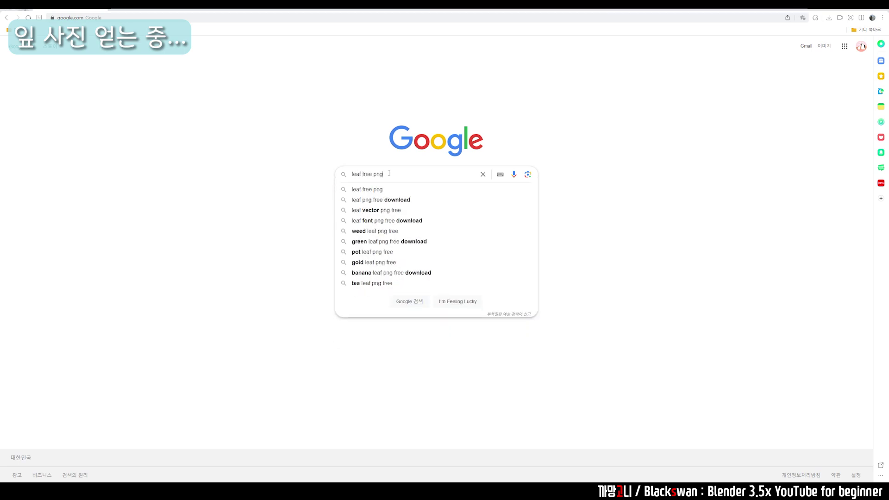
key("Return")
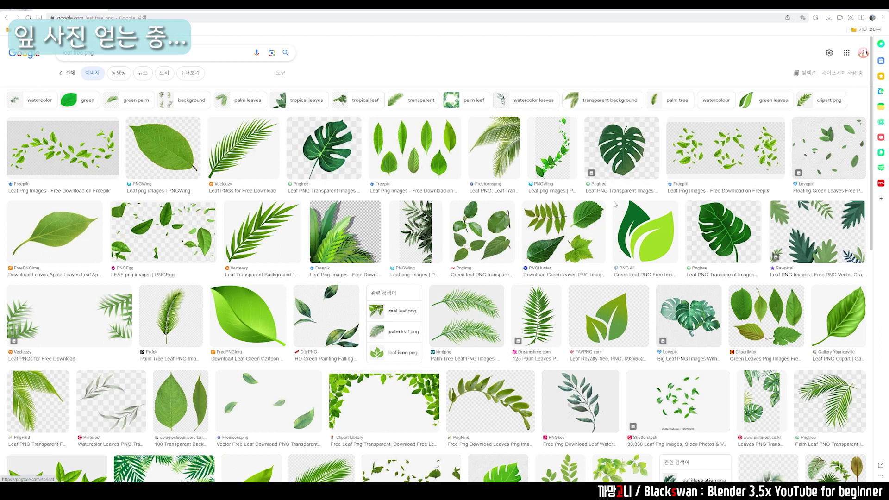
scroll(541, 301, "down", 2)
scroll(541, 302, "down", 1)
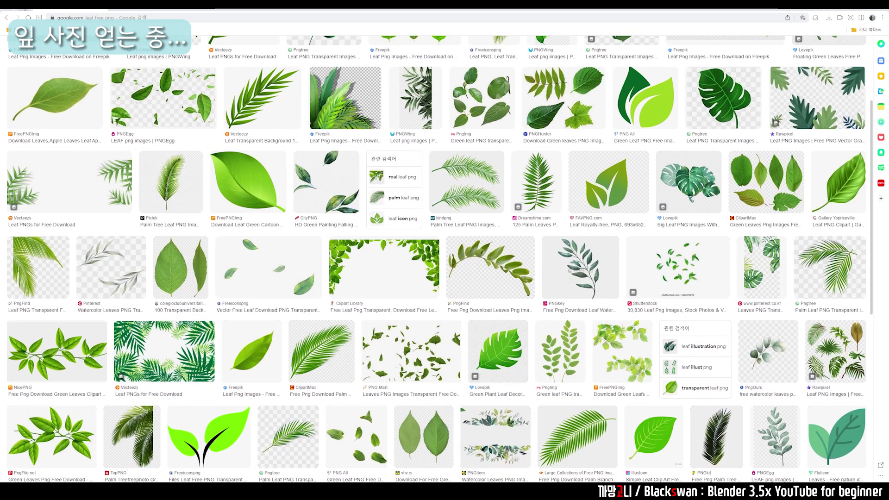
left_click(529, 458)
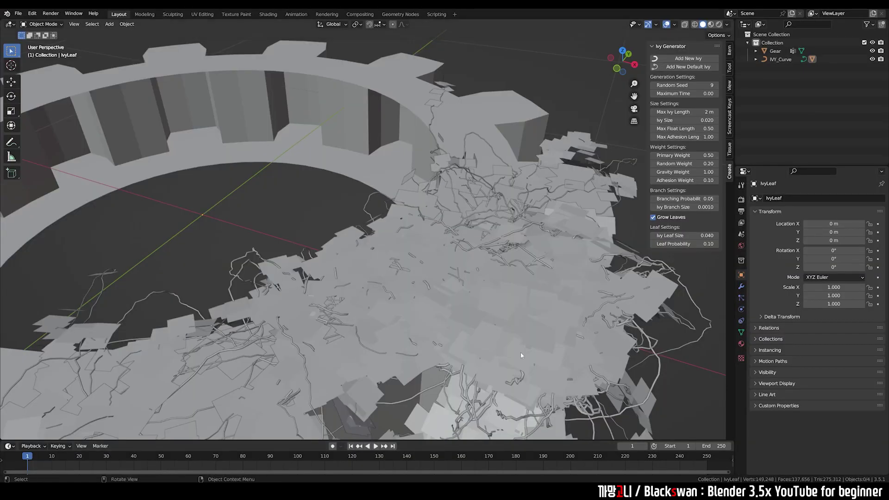
- Expand IVY_Curve in the Outliner to reveal IVY.001 and IvyLeaf, and select the IvyLeaf mesh
scroll(521, 293, "down", 2)
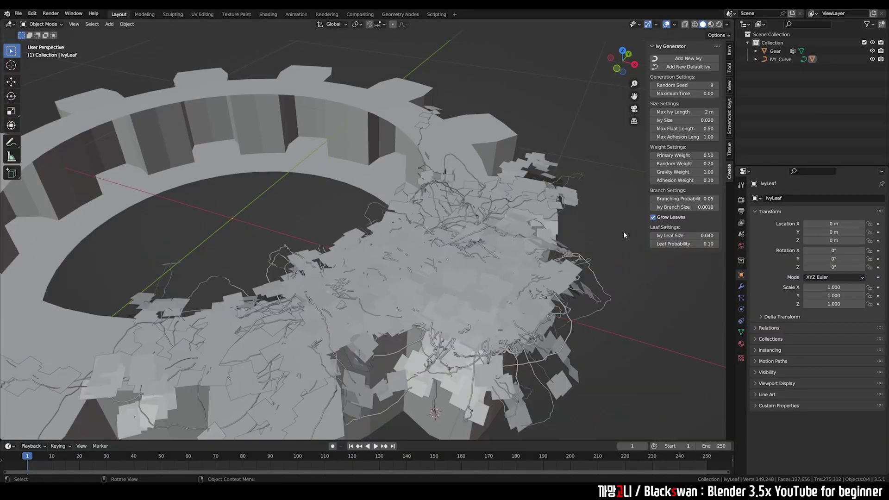
left_click(537, 169)
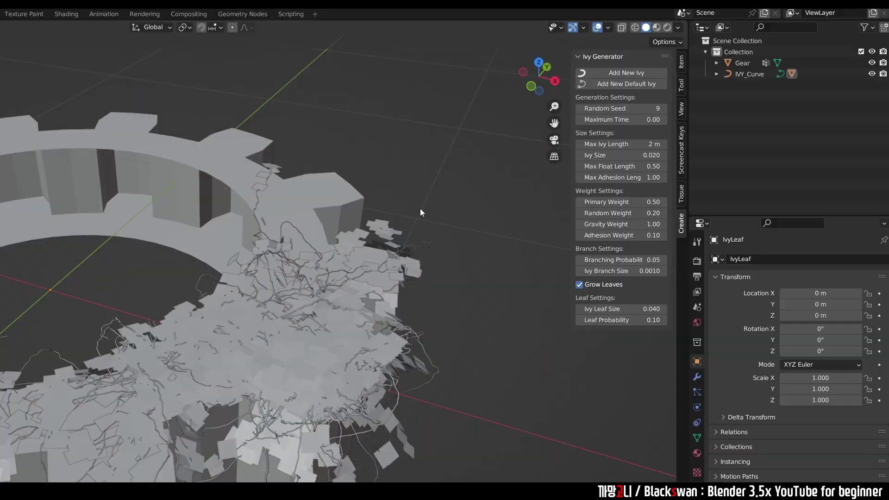
left_click(390, 226)
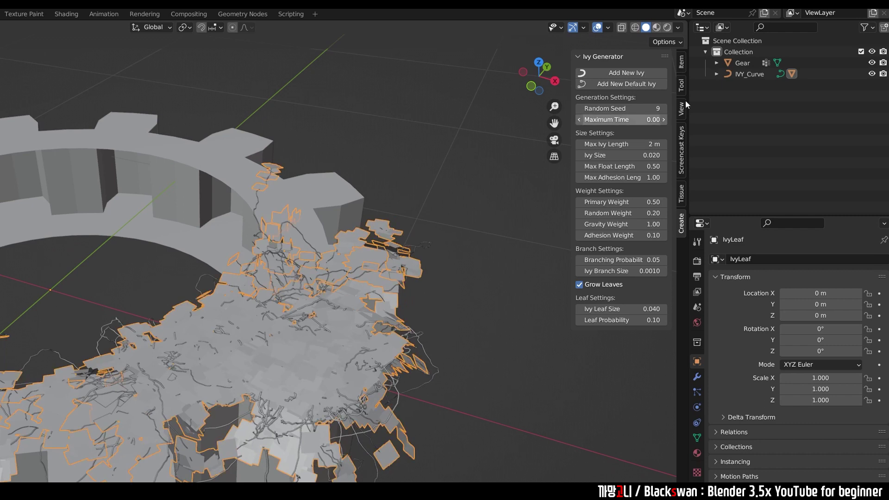
left_click(424, 246)
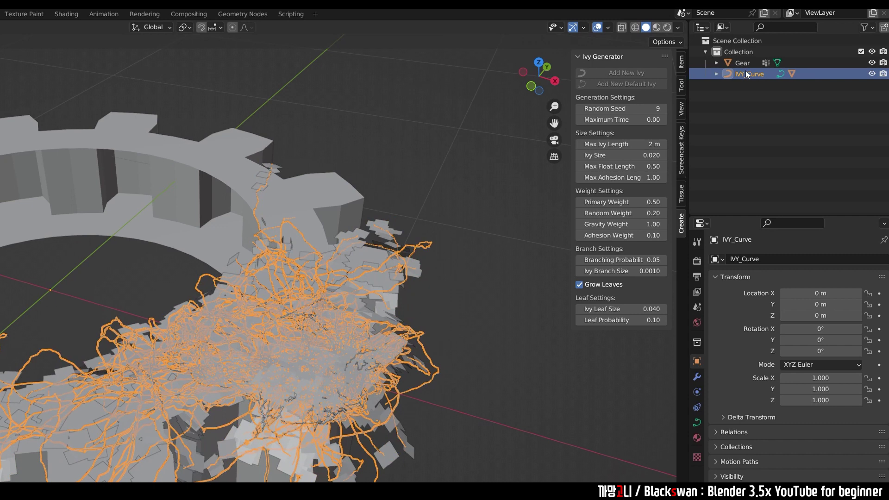
left_click(716, 74)
left_click(751, 96)
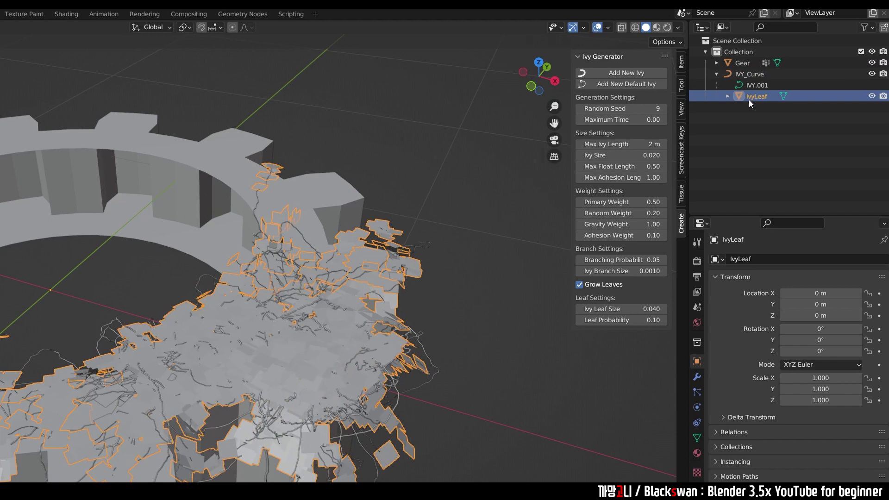
left_click(751, 129)
left_click(716, 75)
left_click(757, 95)
left_click(478, 170)
left_click(258, 176)
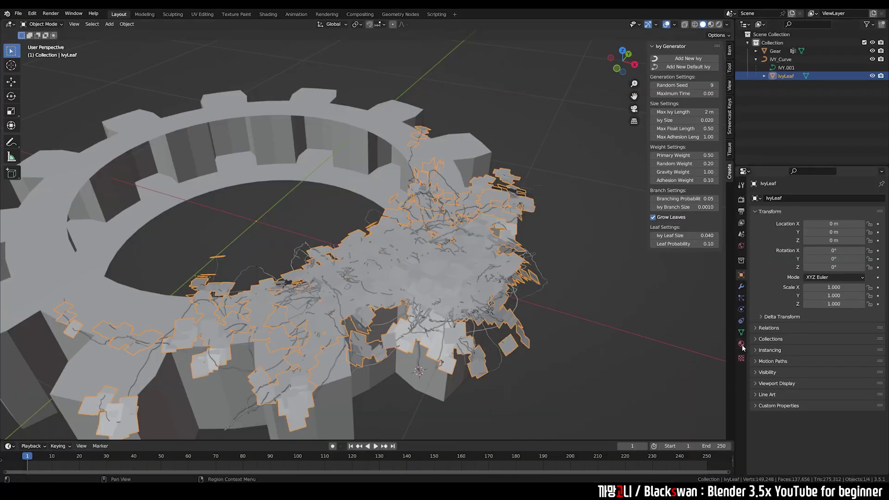
- Give IvyLeaf a new Material.001 with a yellow base colour and enable Material Preview
left_click(742, 343)
left_click(803, 233)
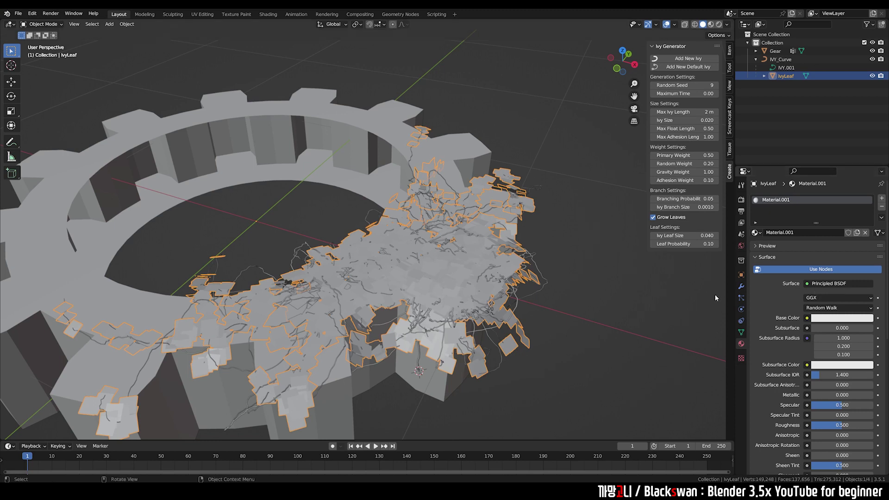
left_click(842, 318)
left_click(815, 214)
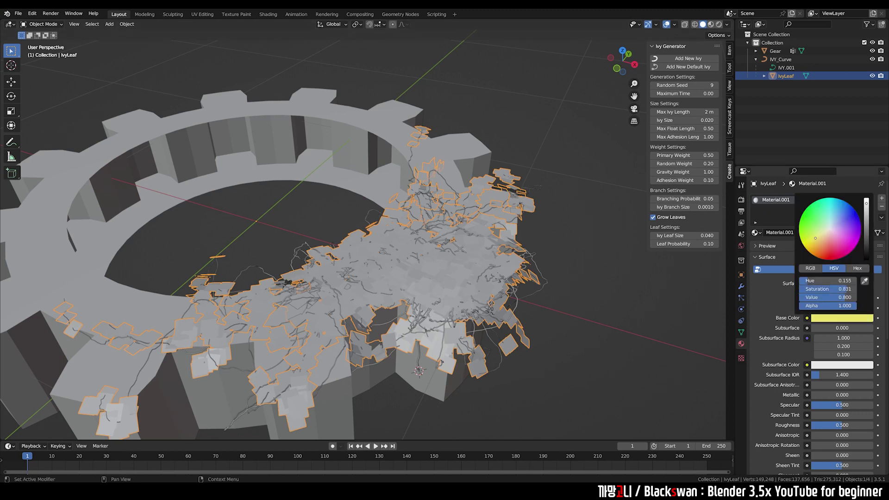
left_click(665, 312)
left_click(711, 24)
- Try a red leaf colour, revert to pale yellow, reselect IvyLeaf, and enter the Shading workspace
left_click(499, 180)
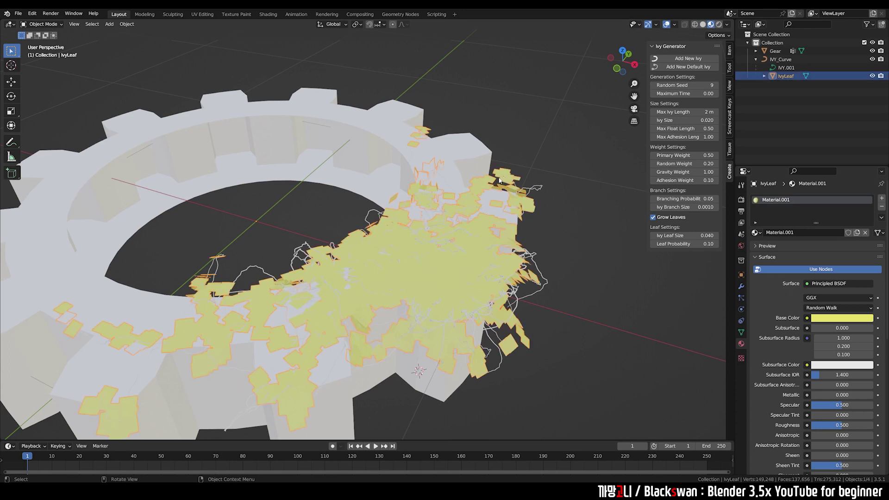
left_click(842, 318)
left_click(825, 250)
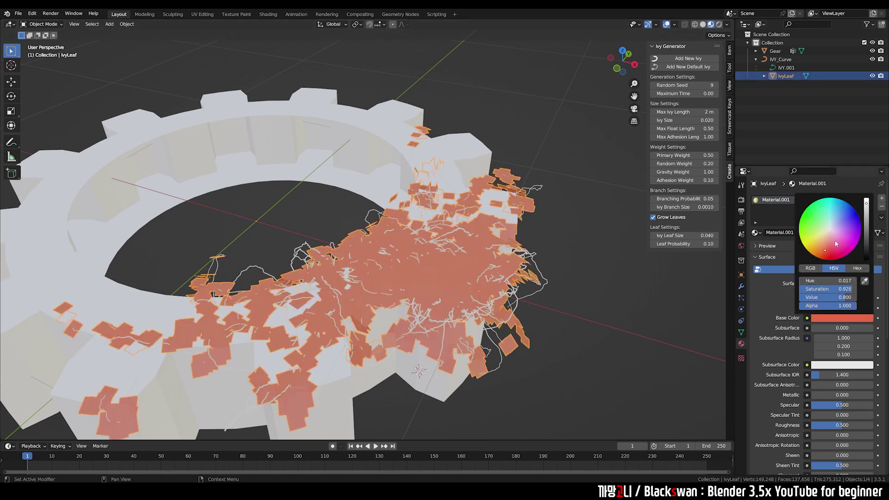
left_click(818, 237)
left_click(601, 273)
left_click(502, 180)
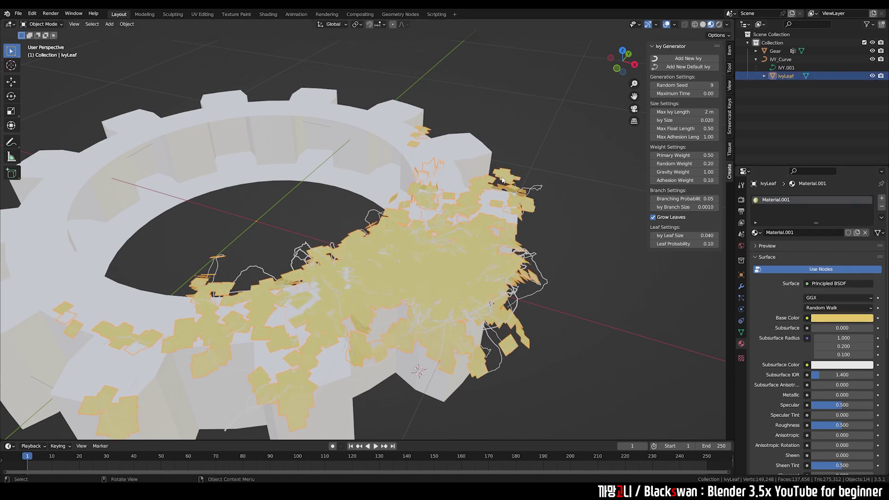
left_click(268, 14)
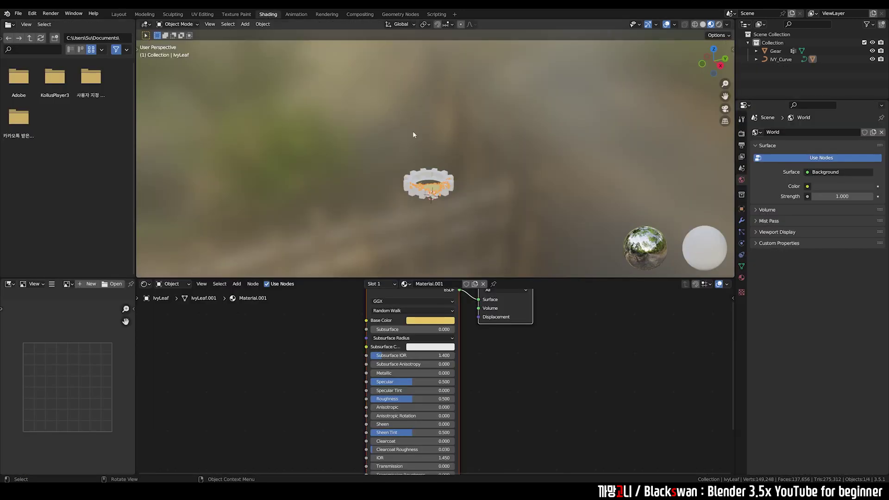
- Recolour Material.001's Principled BSDF Base Color to a light salmon pink in the node editor
scroll(487, 187, "up", 2)
scroll(473, 204, "up", 5)
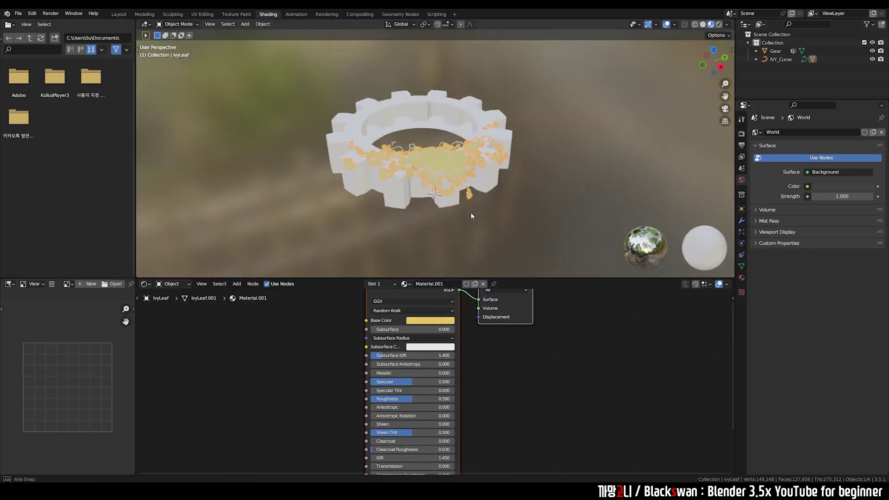
scroll(471, 216, "up", 3)
middle_click_drag(504, 212, 569, 198)
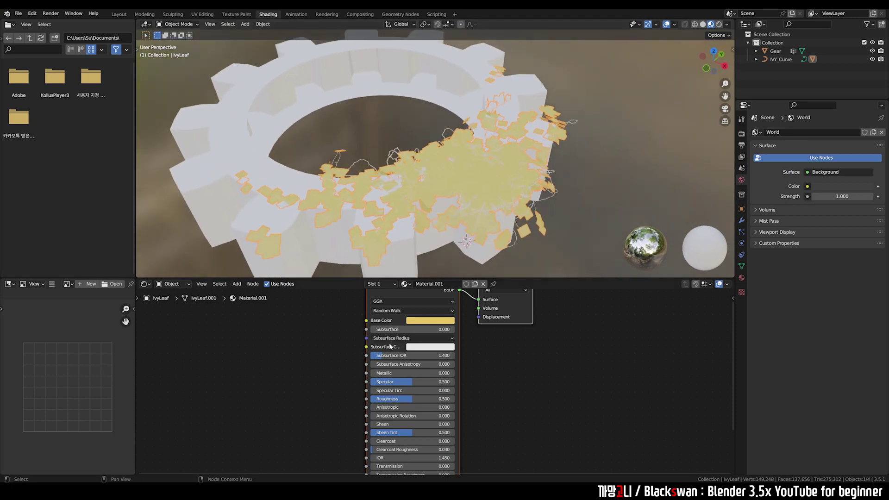
scroll(390, 347, "down", 2)
scroll(398, 334, "down", 1)
scroll(426, 296, "down", 1)
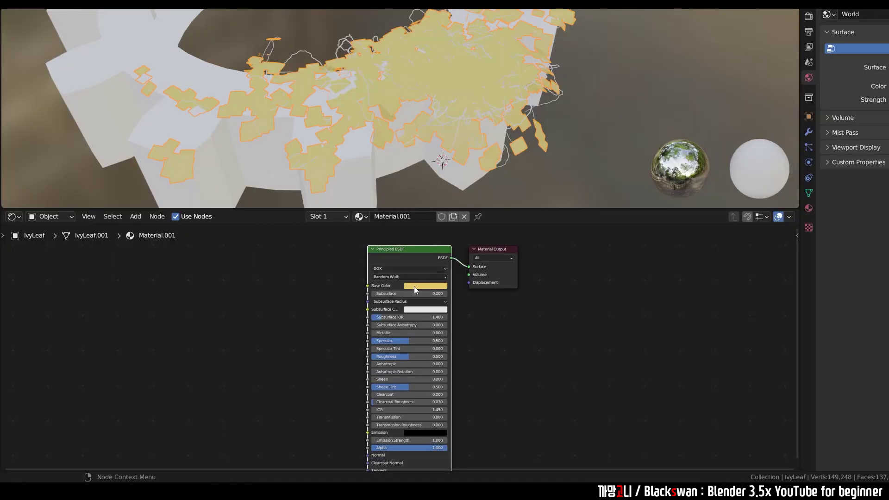
left_click(402, 287)
left_click(435, 232)
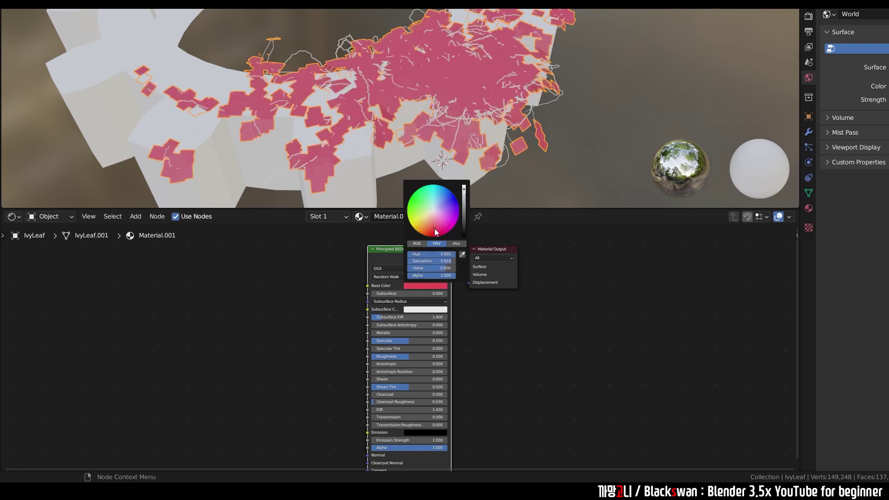
left_click(428, 285)
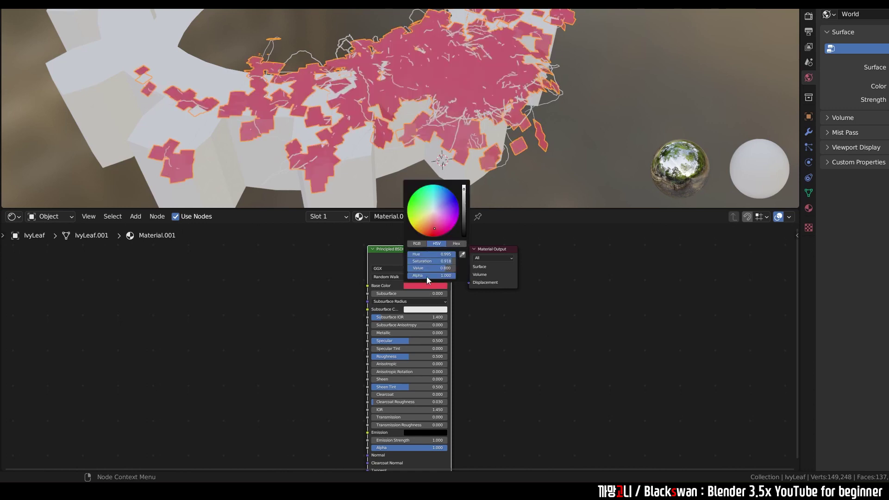
left_click(430, 228)
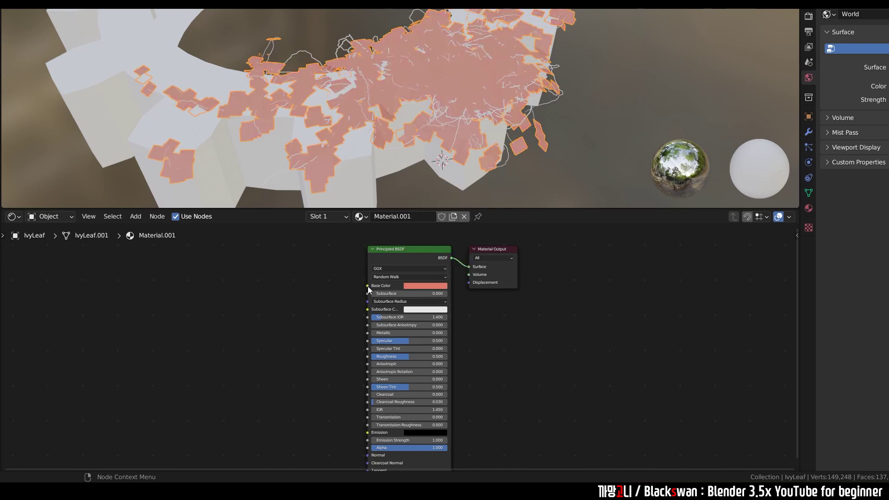
left_click_drag(367, 286, 294, 295)
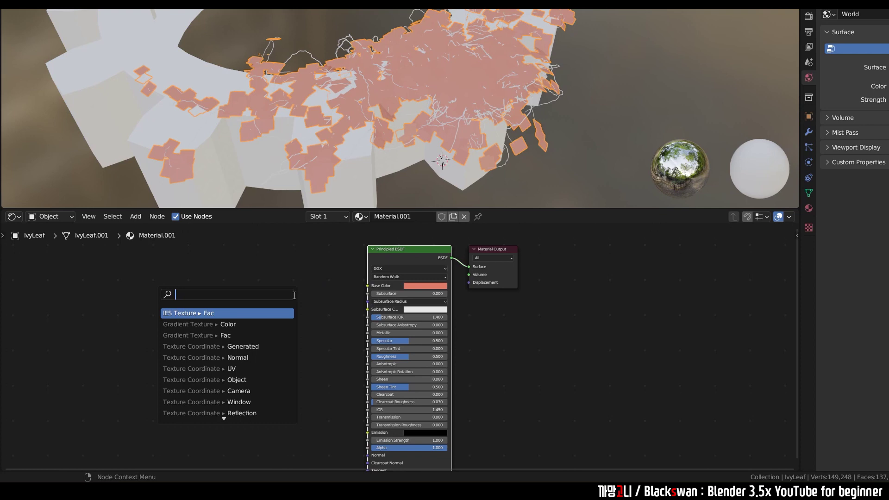
- Connect a new Image Texture node's Color to the leaf material's Base Color
key("Escape")
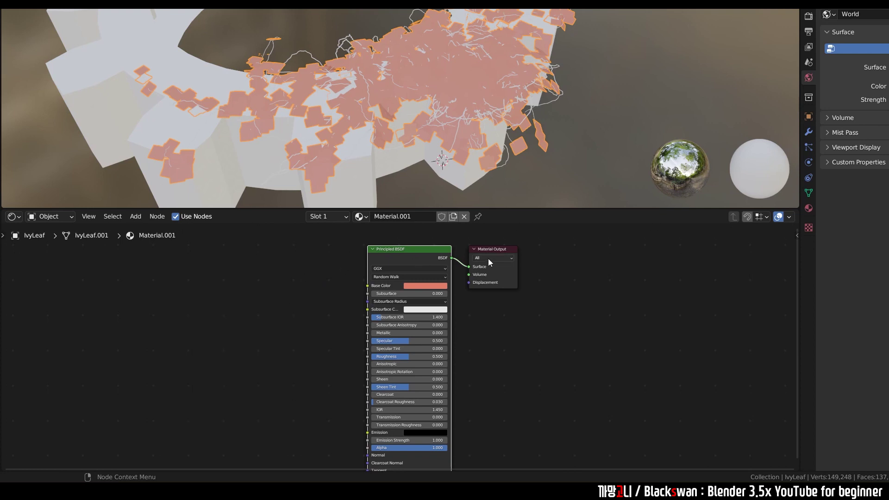
left_click_drag(367, 285, 286, 288)
type("image")
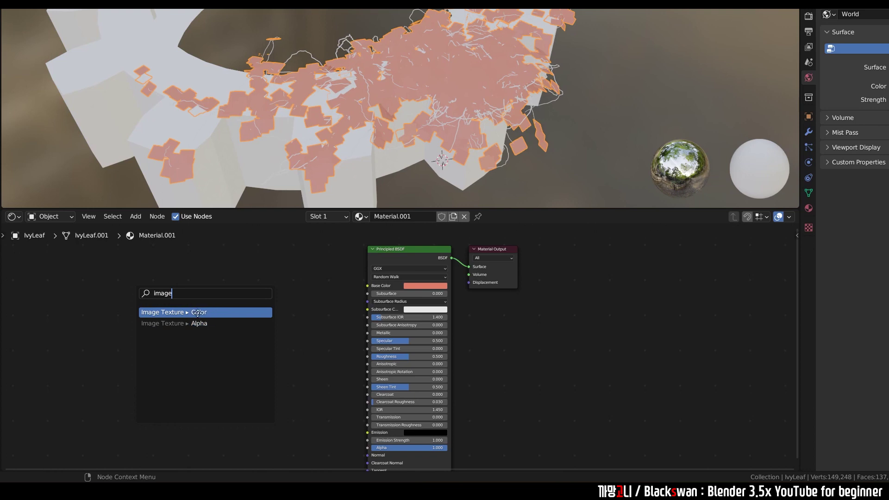
left_click(198, 313)
left_click(269, 299)
- Load the fig-leaf PNG from the '2. Download image' folder into the Image Texture
left_click(269, 298)
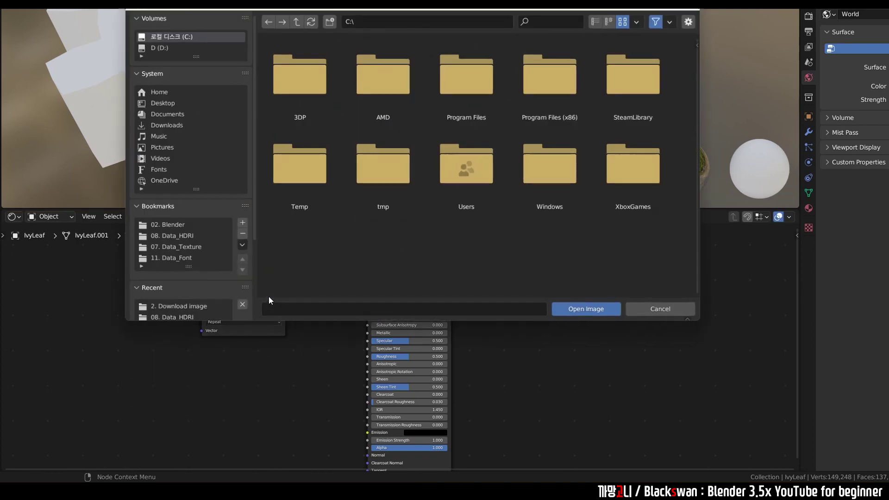
left_click(181, 247)
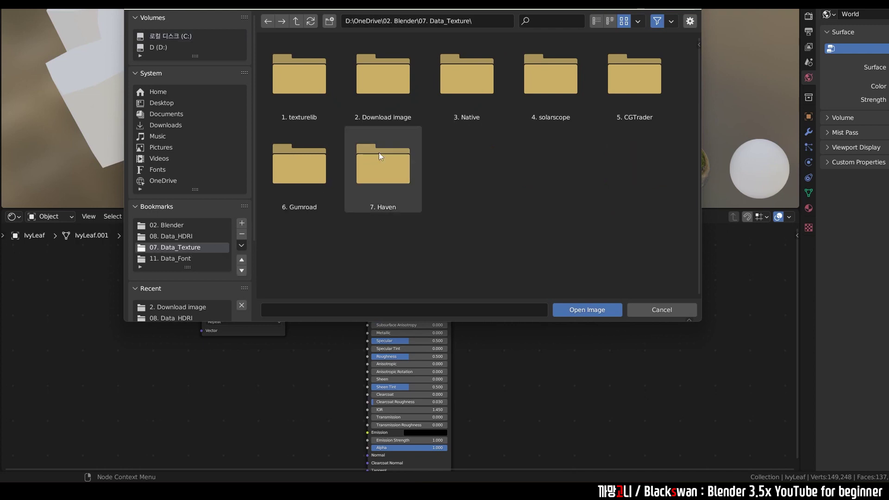
double_click(419, 93)
scroll(445, 149, "down", 5)
scroll(425, 169, "up", 5)
scroll(421, 174, "up", 2)
left_click(375, 158)
scroll(371, 153, "up", 2)
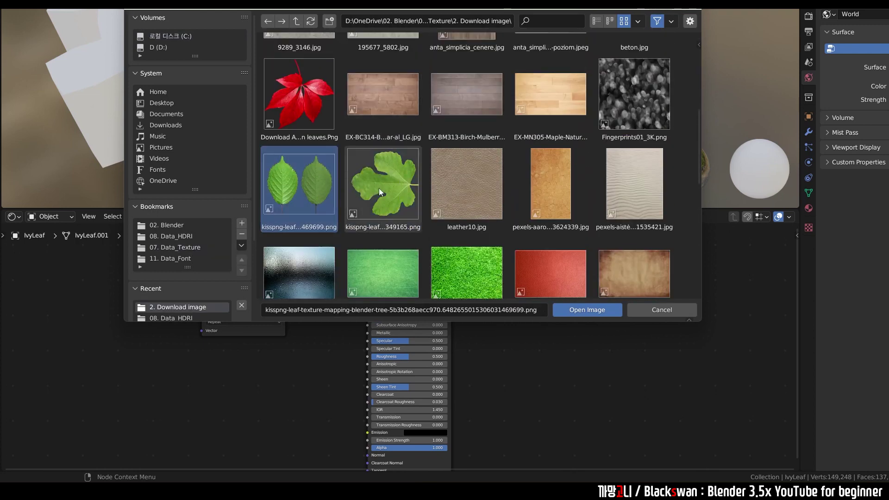
double_click(378, 188)
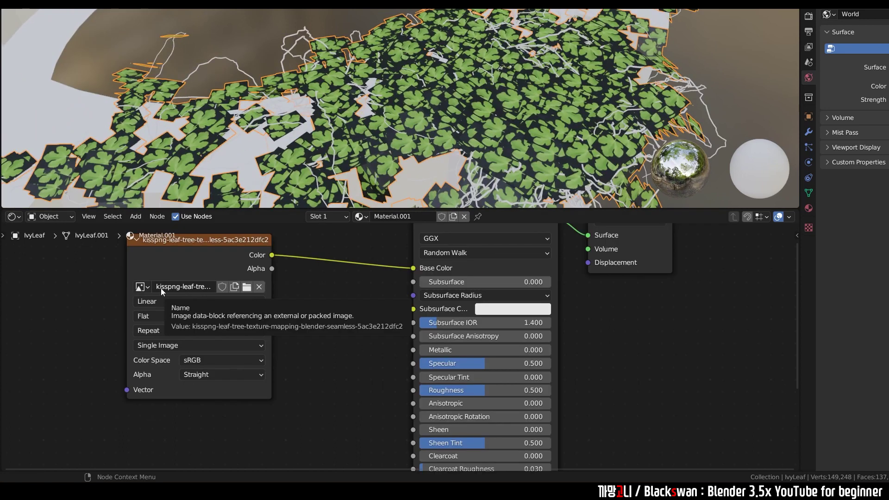
- Move the Material Output node further right and return to the full Shading layout
scroll(301, 292, "up", 2, "shift")
scroll(278, 278, "up", 1, "shift")
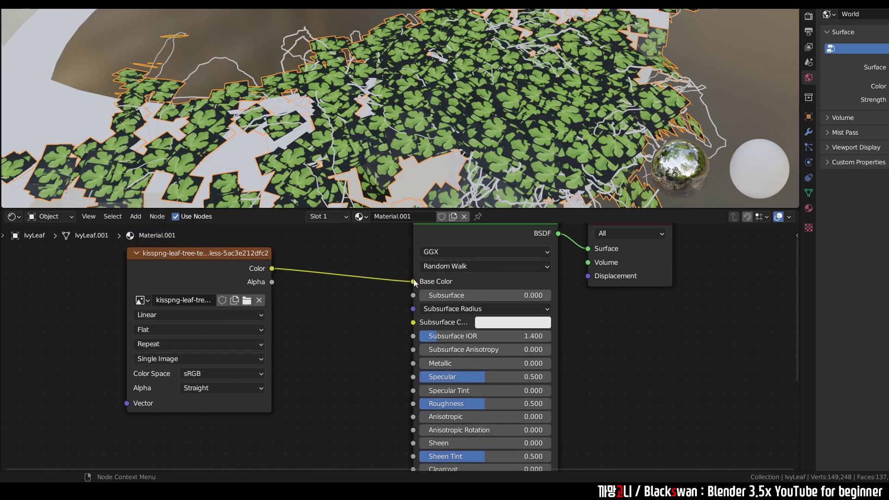
scroll(415, 282, "down", 2)
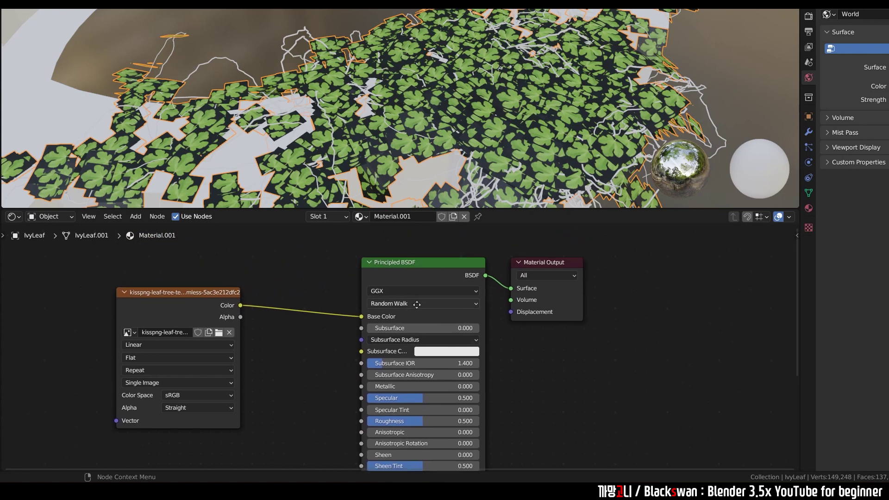
middle_click_drag(445, 325, 422, 320)
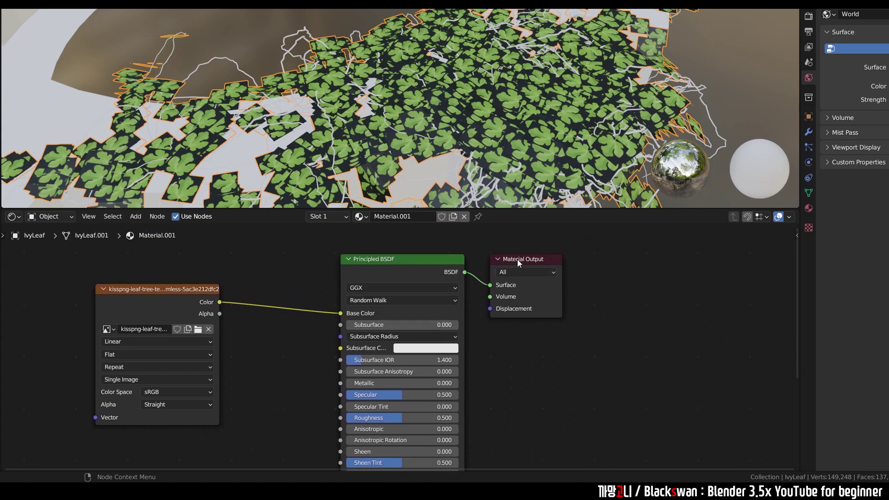
left_click_drag(518, 260, 568, 251)
left_click(505, 351)
key("ctrl+space")
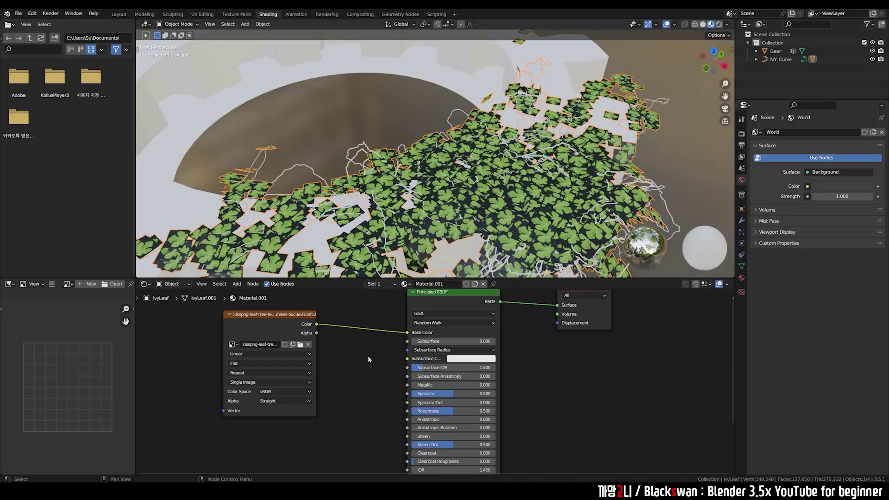
- Reframe the node view and begin linking the image texture's Alpha output
scroll(486, 207, "up", 2)
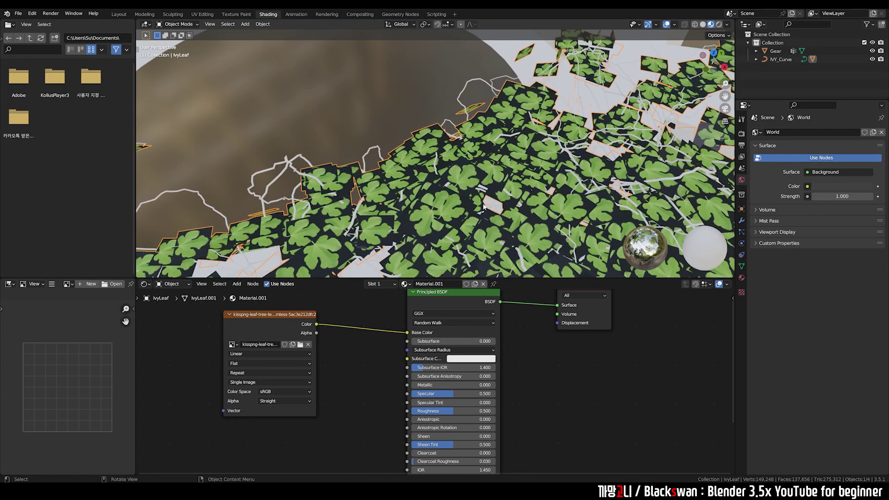
scroll(486, 207, "up", 2)
scroll(479, 191, "up", 1)
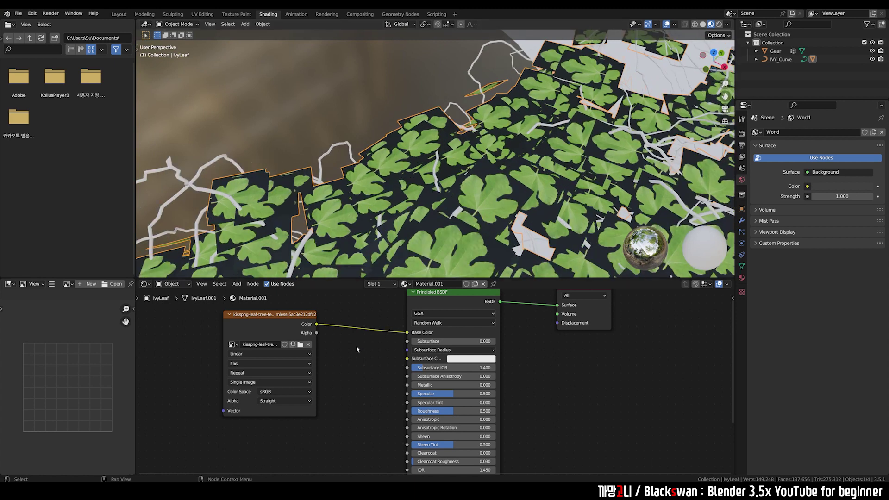
middle_click_drag(362, 330, 356, 322)
scroll(339, 338, "down", 2)
scroll(367, 328, "down", 1)
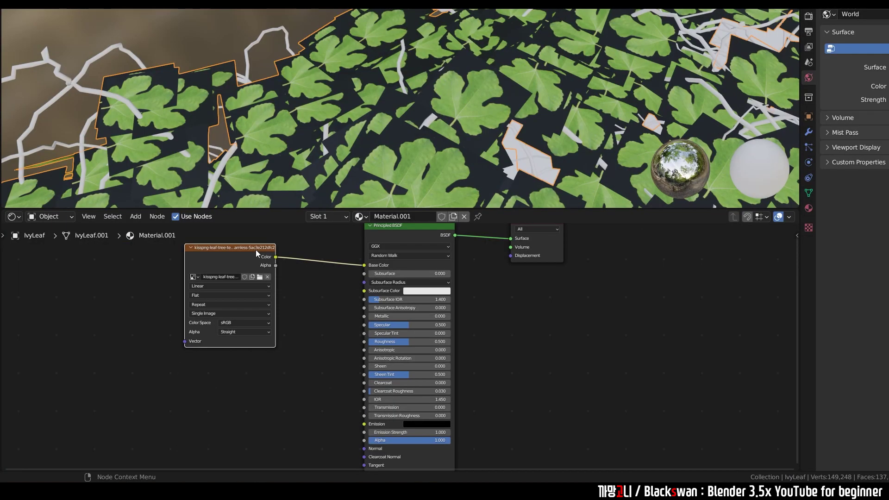
left_click(277, 267)
left_click_drag(293, 300, 344, 436)
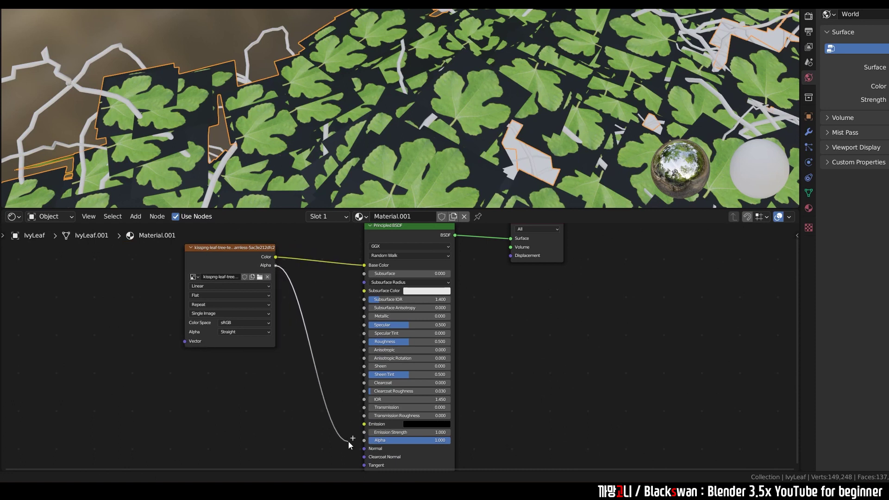
- Feed the image texture's Alpha output into the Principled BSDF Alpha input
left_click_drag(344, 435, 365, 440)
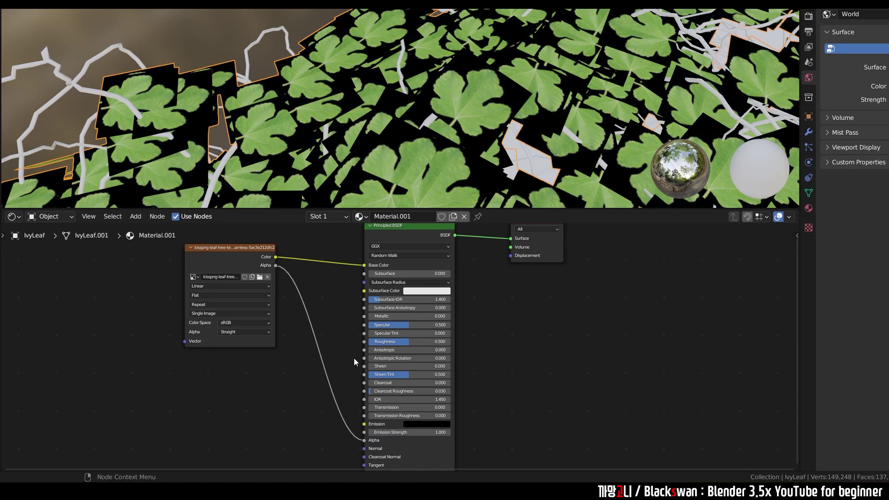
key("ctrl+z")
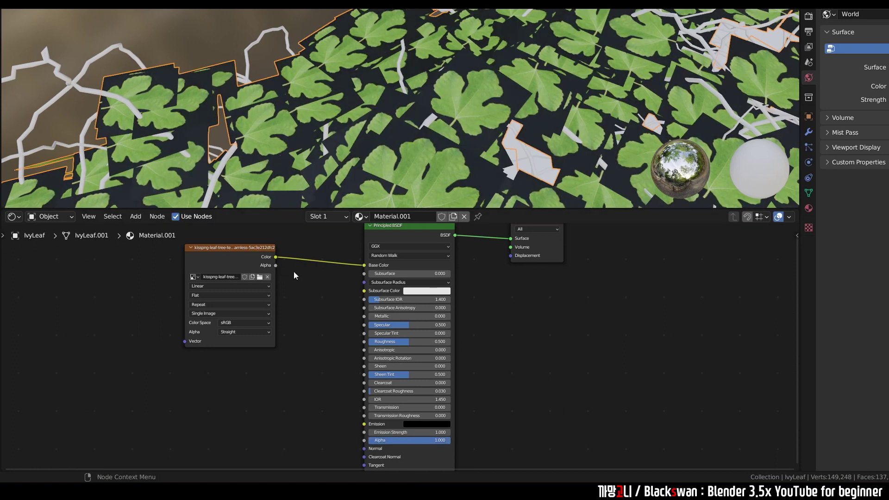
left_click_drag(276, 265, 364, 441)
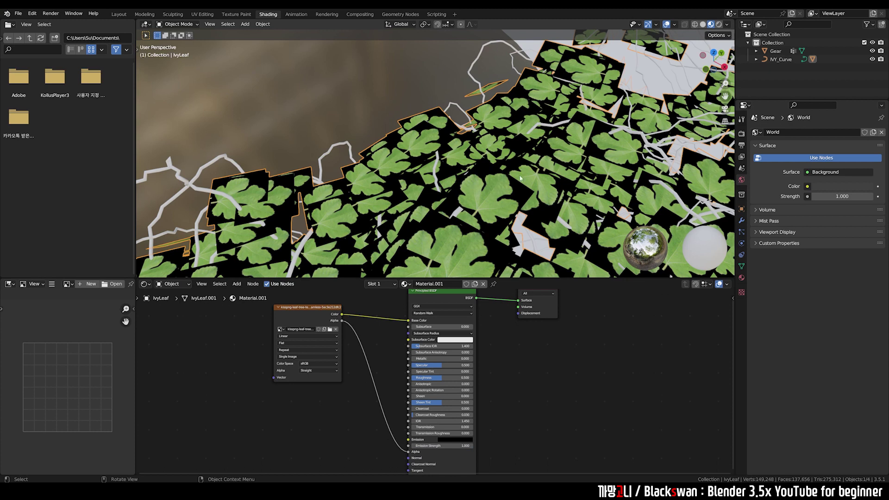
- Show the leaf material's Settings, where Blend Mode is still Opaque
left_click(742, 277)
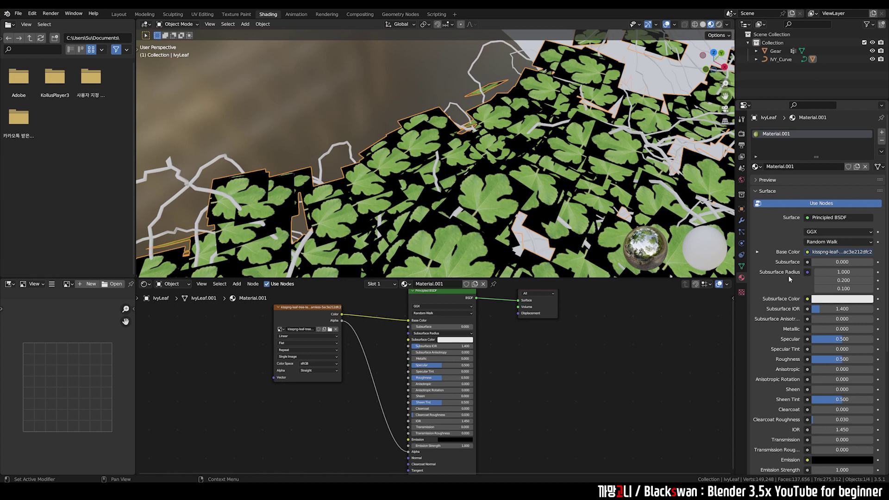
scroll(788, 275, "down", 5)
scroll(789, 277, "down", 5)
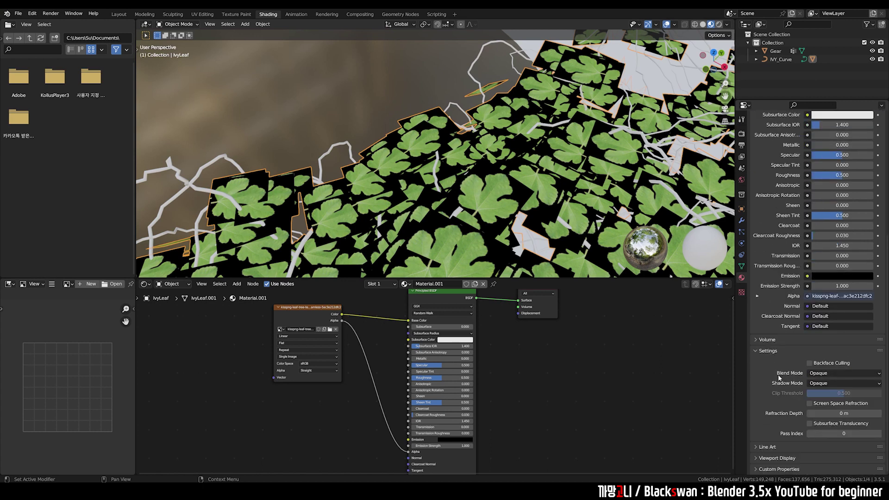
left_click(822, 375)
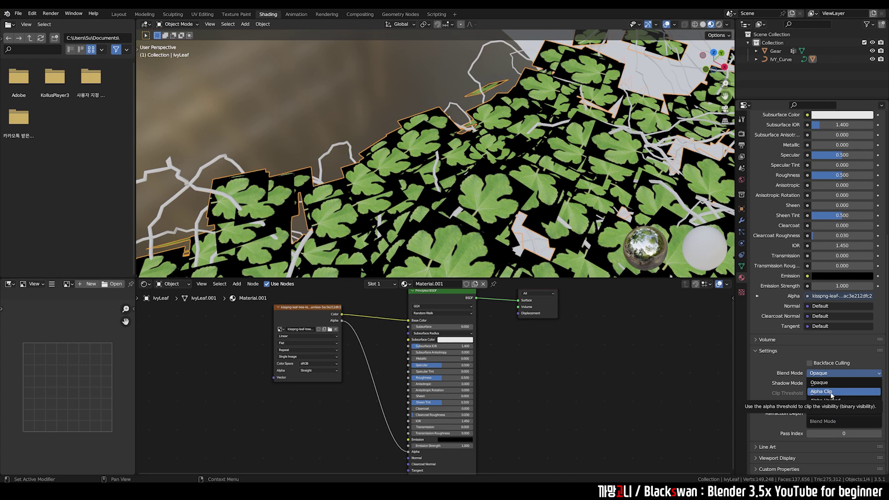
- Set the leaf material's Blend Mode to Alpha Clip so leaves become cut-outs
left_click(832, 392)
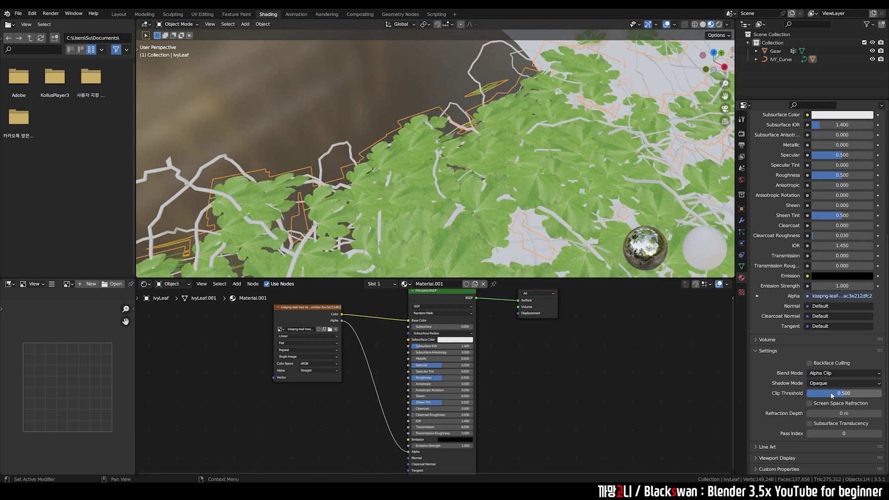
key("alt+a")
middle_click_drag(663, 150, 583, 135)
- Zoom in to check the leaves, then select IvyLeaf and the IVY_Curve stems
scroll(583, 135, "down", 5)
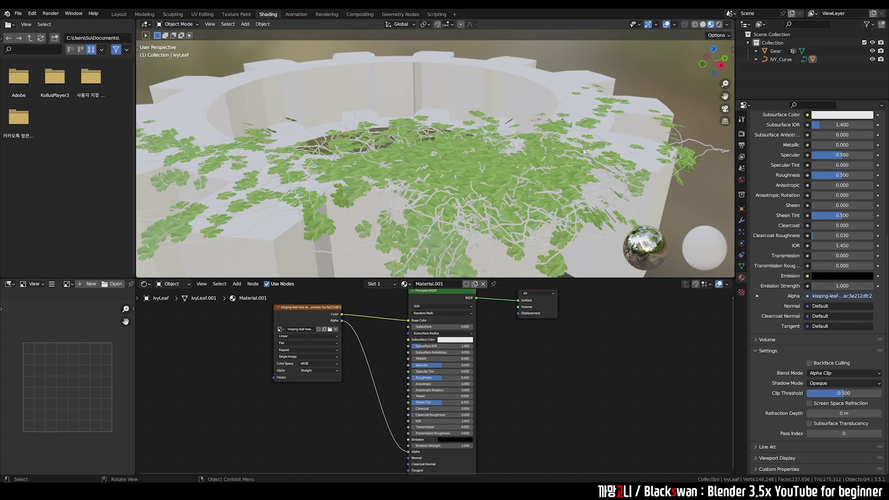
scroll(216, 54, "down", 2)
scroll(379, 140, "up", 3)
left_click(425, 134)
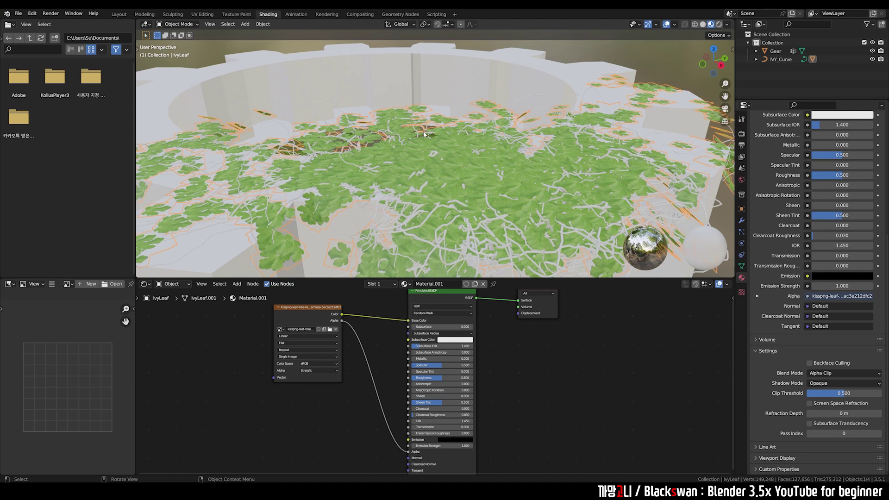
left_click(528, 135, "shift")
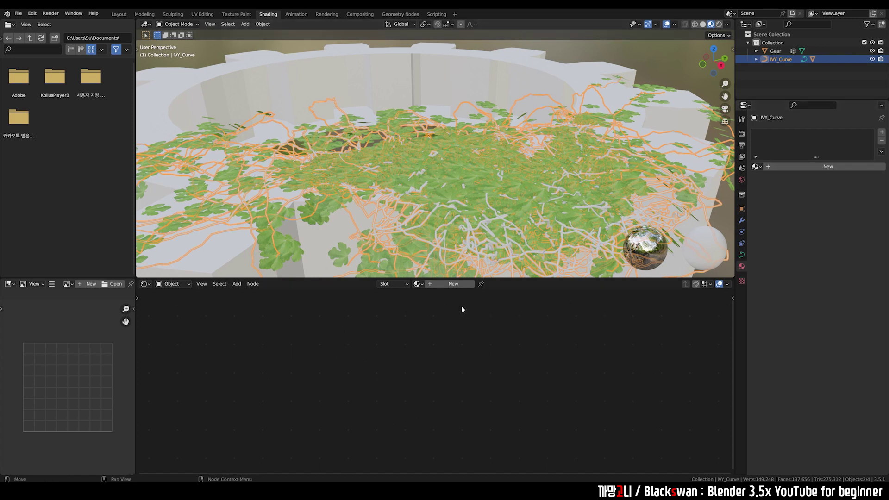
- Give the IVY_Curve stems a new Material.002 with a brown Base Color
left_click(451, 284)
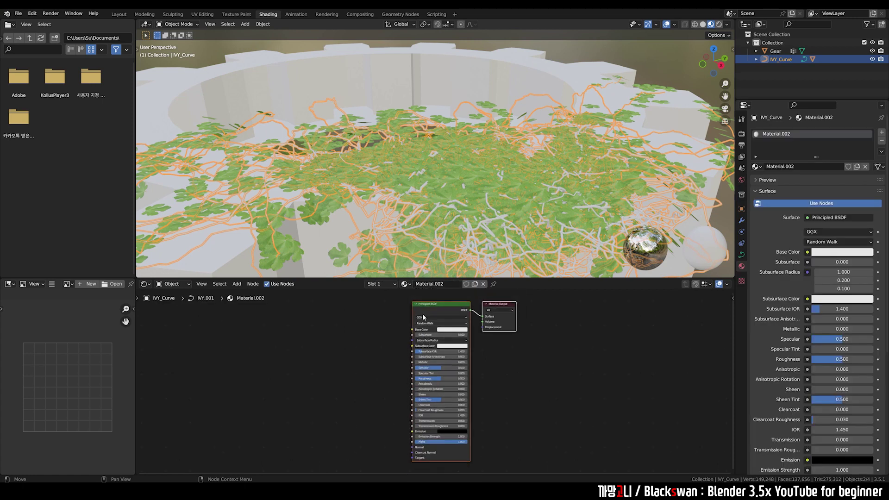
left_click(443, 345)
left_click(454, 290)
left_click_drag(496, 259, 496, 277)
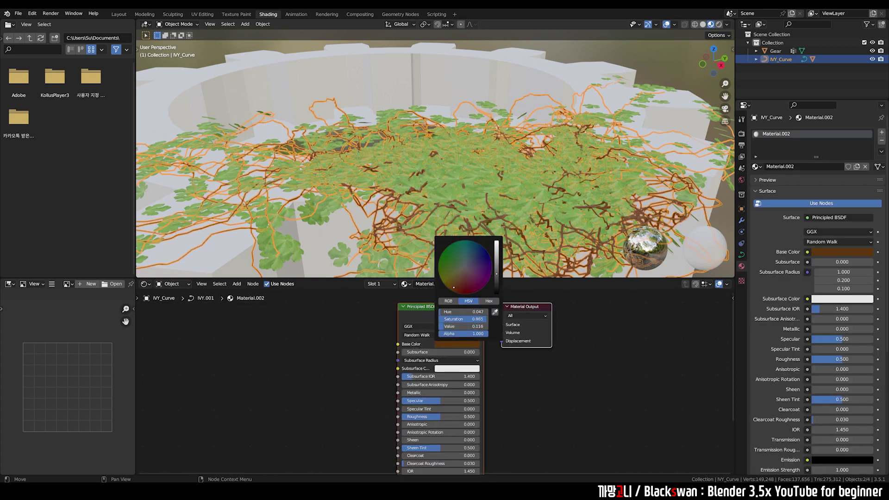
left_click(667, 70)
- Switch the viewport from Solid to Material Preview shading
scroll(580, 195, "up", 3)
scroll(580, 195, "down", 3)
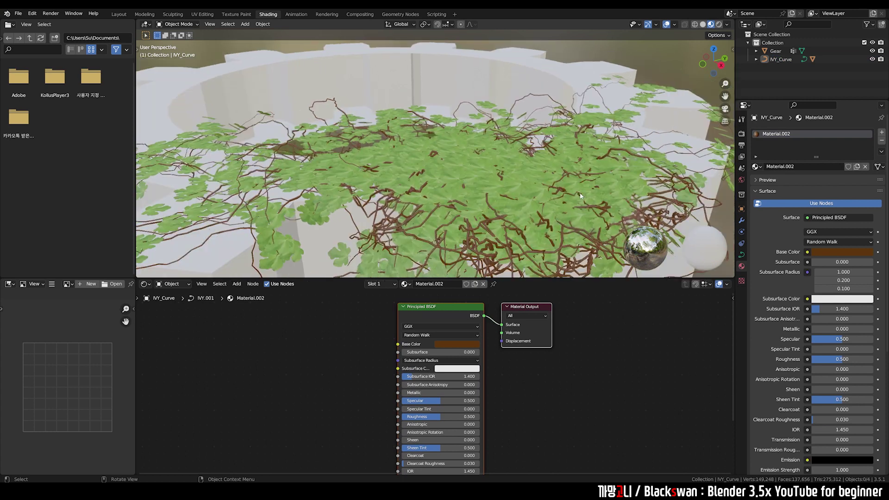
left_click(702, 24)
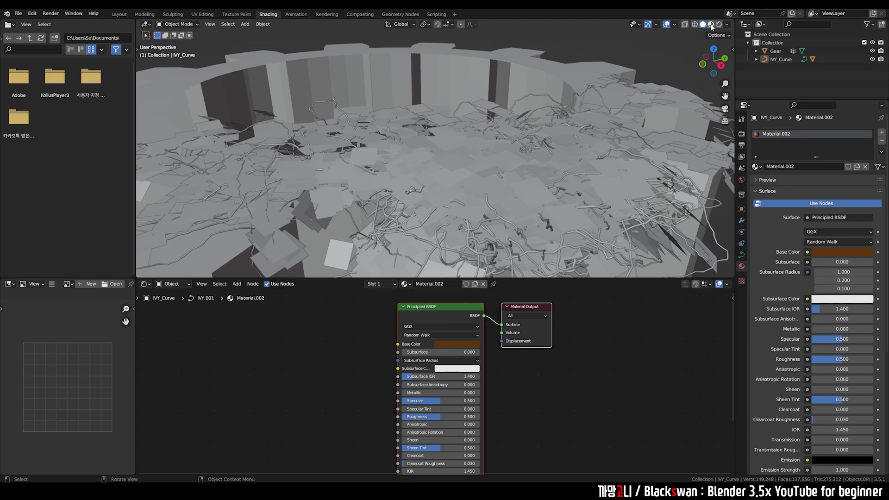
left_click(726, 24)
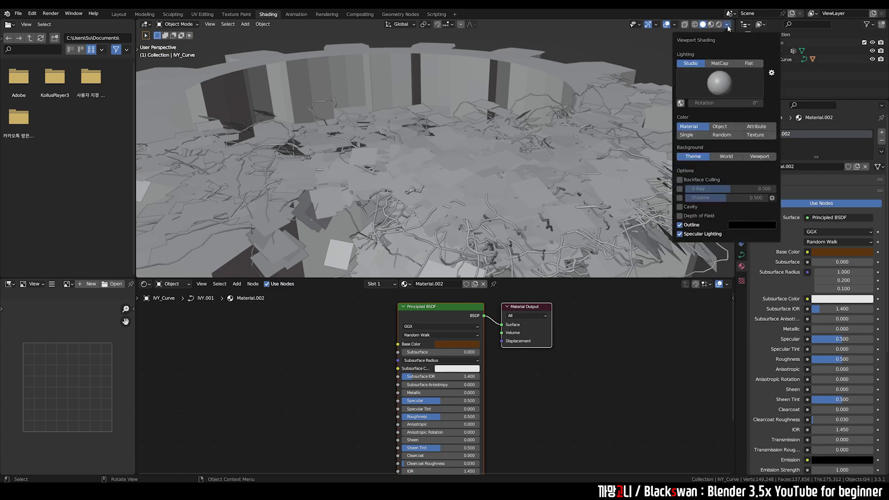
left_click(727, 25)
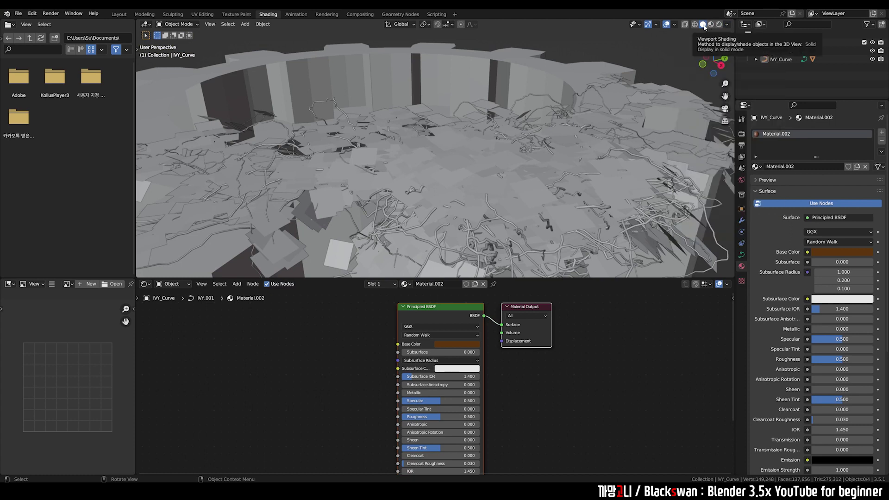
left_click(710, 24)
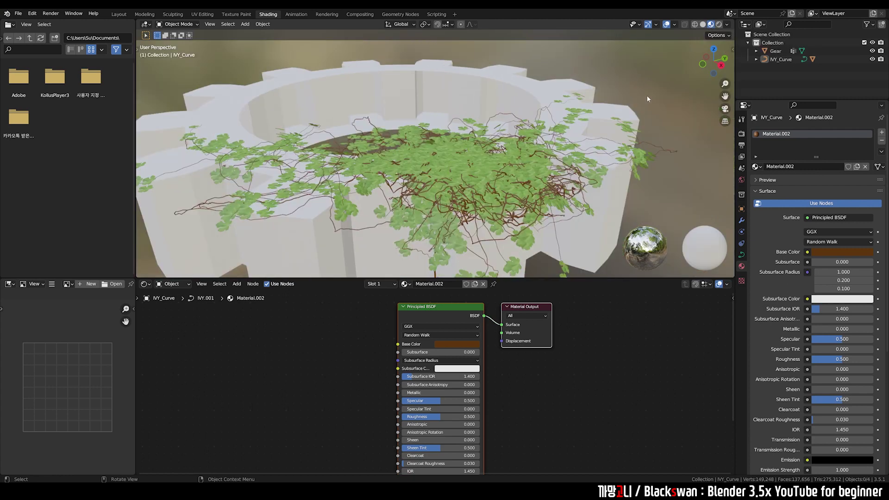
- Try Rendered shading, return to Material Preview, and select the ivy leaves
scroll(647, 98, "up", 3)
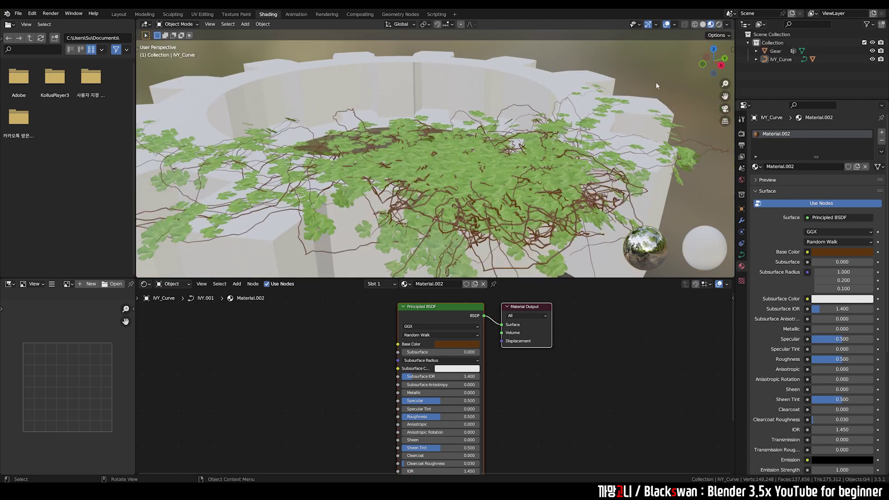
left_click(719, 24)
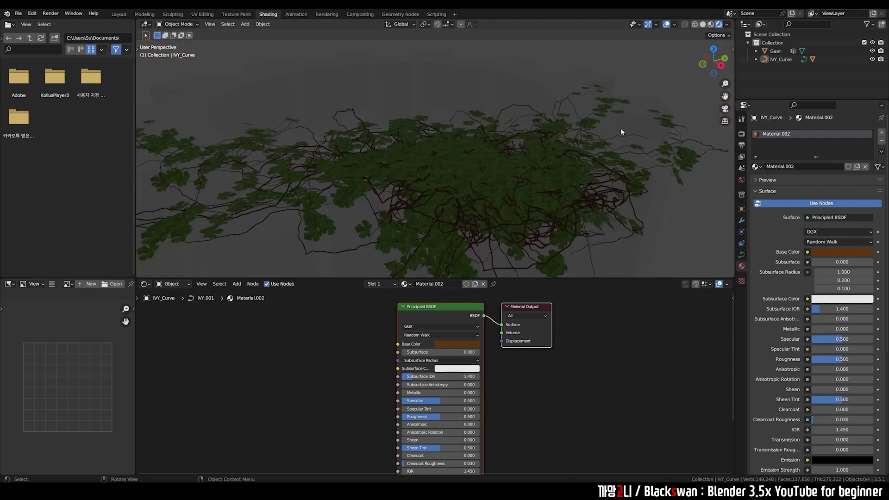
left_click(710, 25)
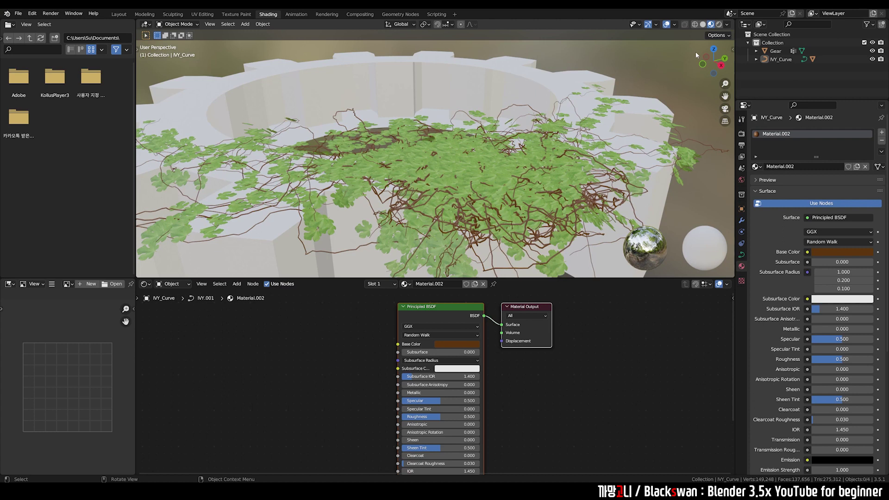
left_click(485, 159)
middle_click_drag(484, 156, 502, 170)
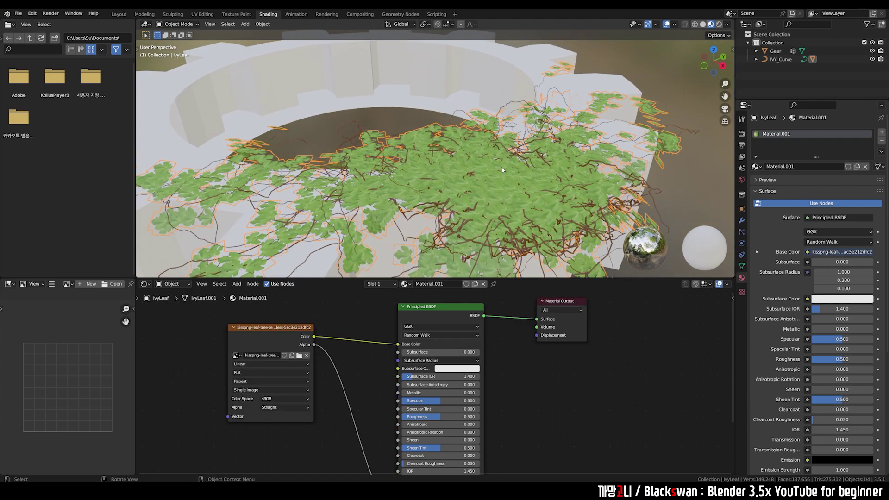
- In Layout with Rendered shading, set the render engine to Cycles on GPU Compute
left_click(682, 92)
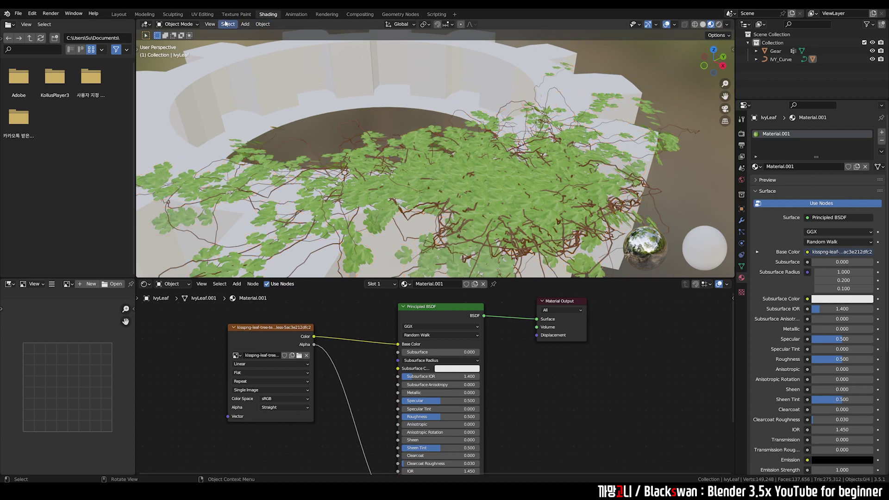
left_click(125, 14)
scroll(532, 203, "up", 2)
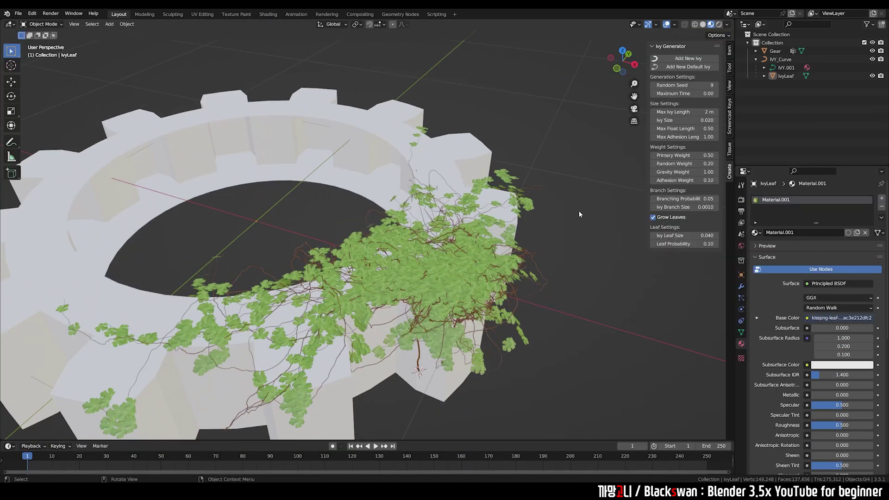
left_click(719, 24)
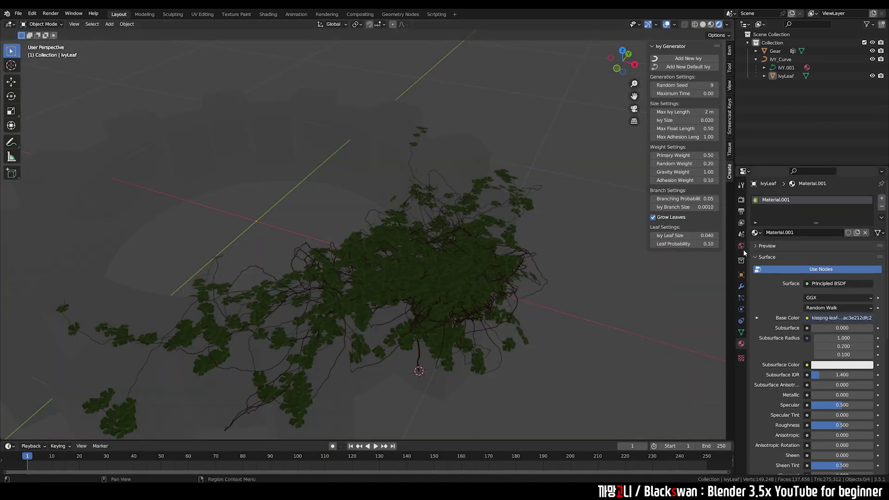
left_click(741, 200)
left_click(833, 198)
left_click(818, 227)
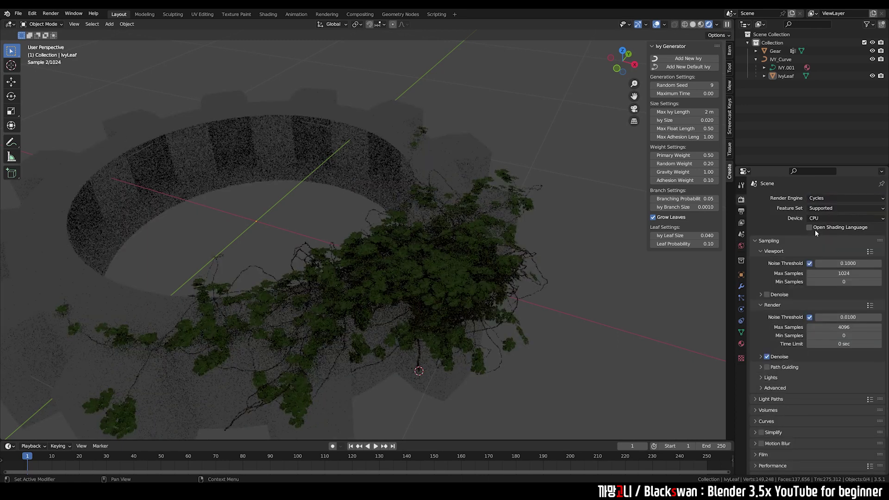
left_click(823, 240)
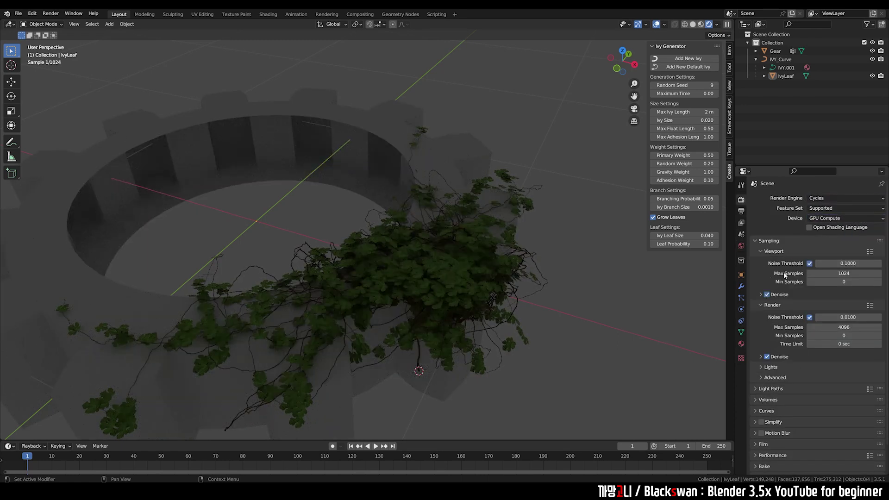
- Set the World Color to an Environment Texture and browse for its HDRI image
left_click(741, 246)
left_click(802, 250)
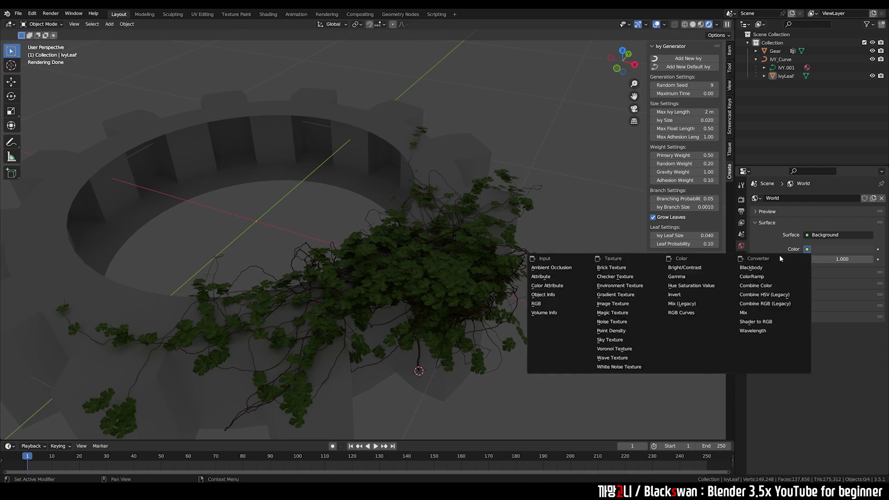
left_click(629, 294)
left_click(856, 259)
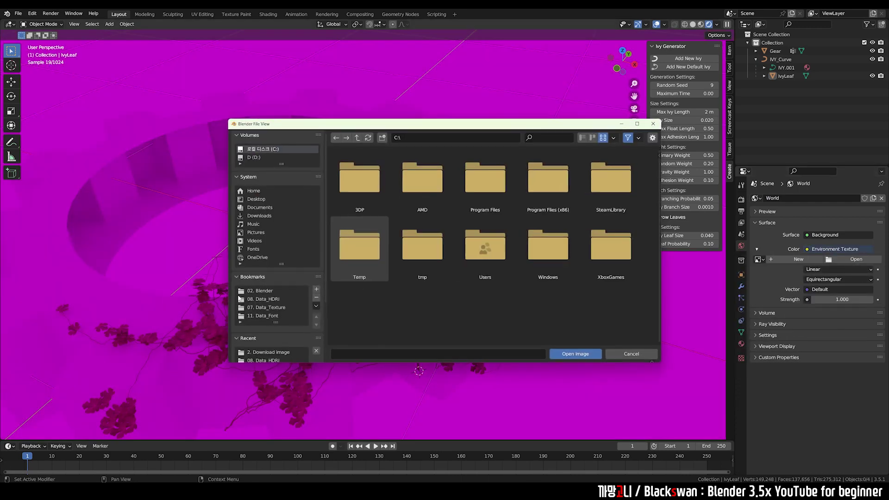
- Load autumn_ground_2k.exr as the HDRI, then add a plane moved along Z and scaled 3.777
double_click(548, 185)
scroll(361, 232, "down", 2)
key("shift+a")
key("g")
key("z")
left_click(577, 148)
key("s")
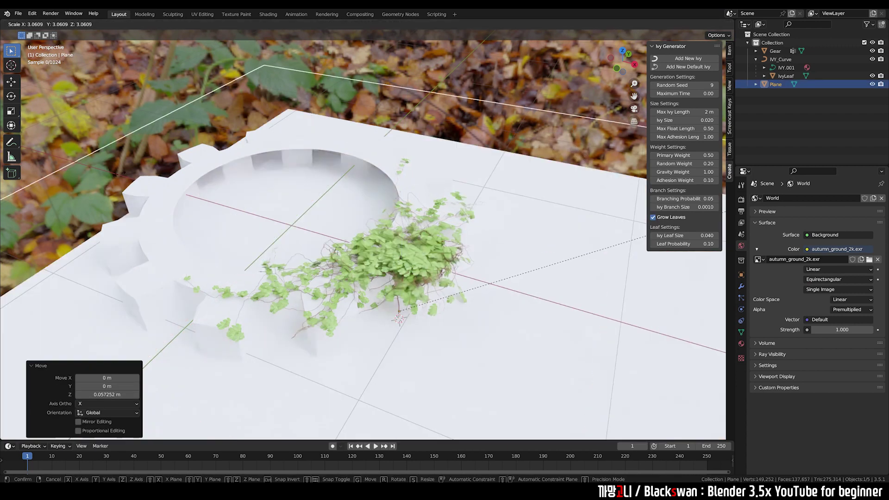
left_click(242, 180)
- Give the ground plane a new material with a dark base colour
left_click(741, 344)
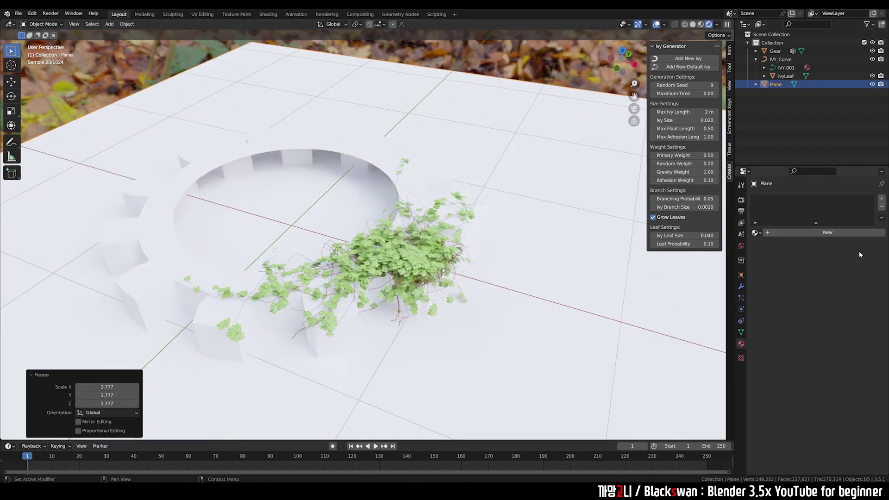
left_click(815, 232)
left_click(859, 304)
left_click_drag(869, 229, 867, 243)
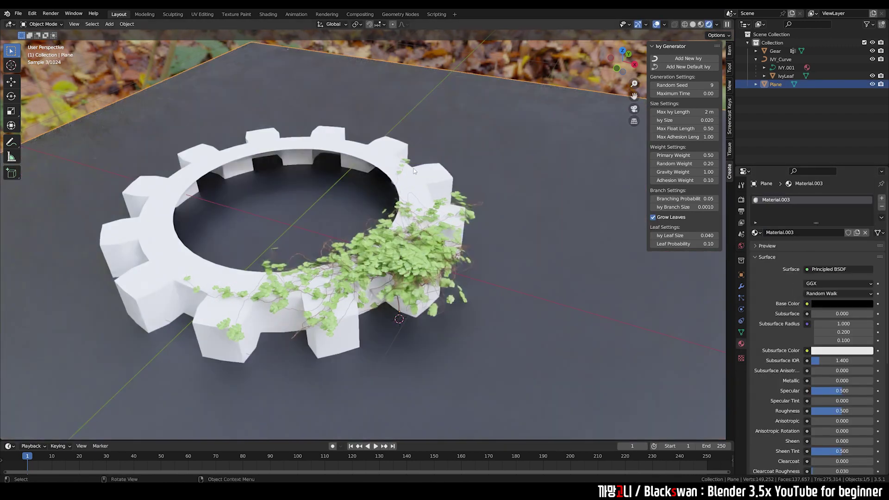
- Give the gear a new red material
left_click(775, 51)
left_click(819, 232)
left_click(841, 304)
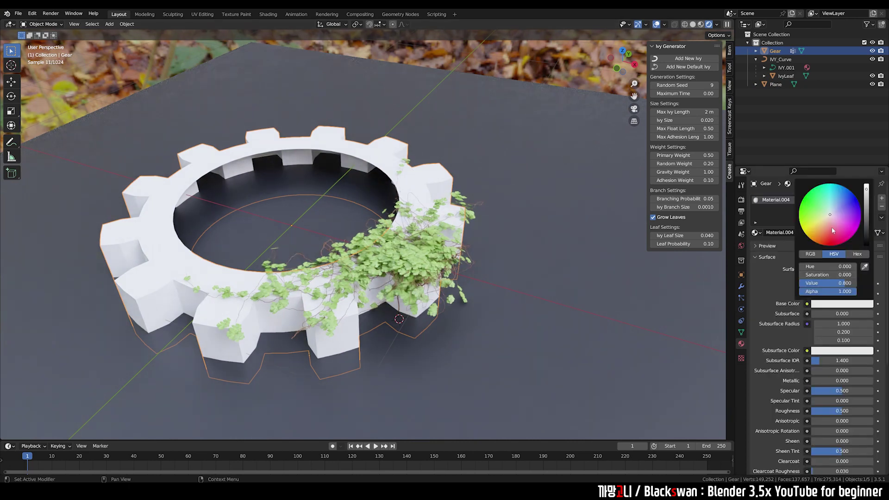
left_click(855, 234)
- Enlarge the ground plane further, restore viewport overlays, and select the gear
left_click(544, 200)
scroll(513, 176, "up", 3)
mouse_move(513, 176)
middle_mouse_down()
mouse_move(512, 168)
mouse_move(472, 218)
middle_mouse_up()
left_click(540, 94)
left_click(506, 135)
key("s")
left_click(497, 190)
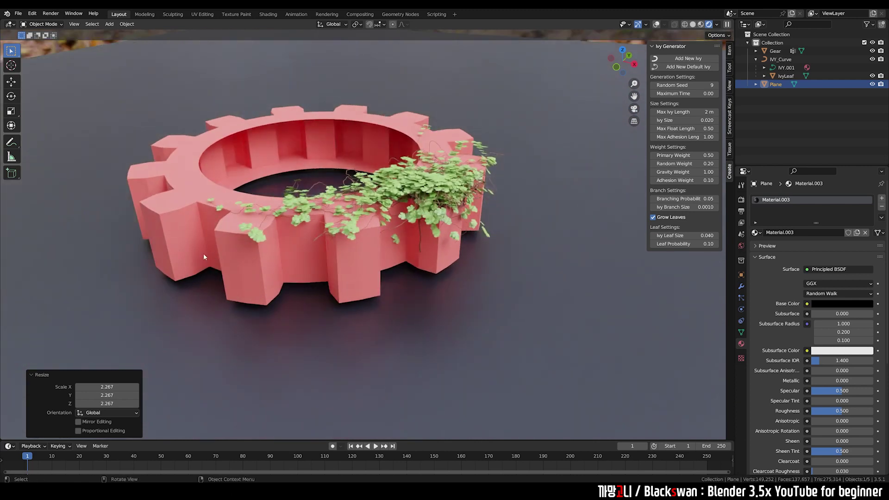
left_click(656, 24)
right_click(185, 236, "shift")
left_click(185, 239)
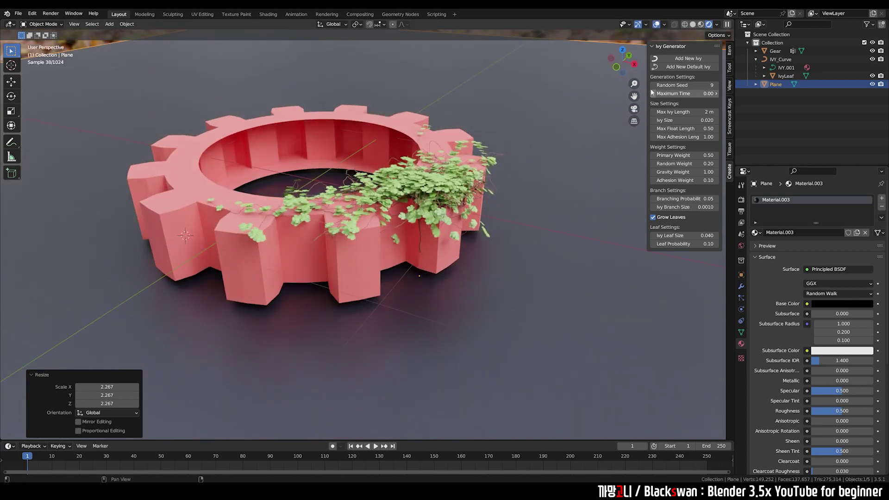
- Grow a second ivy on the gear and give its leaves Material.001
left_click(688, 59)
middle_click_drag(287, 218, 259, 226)
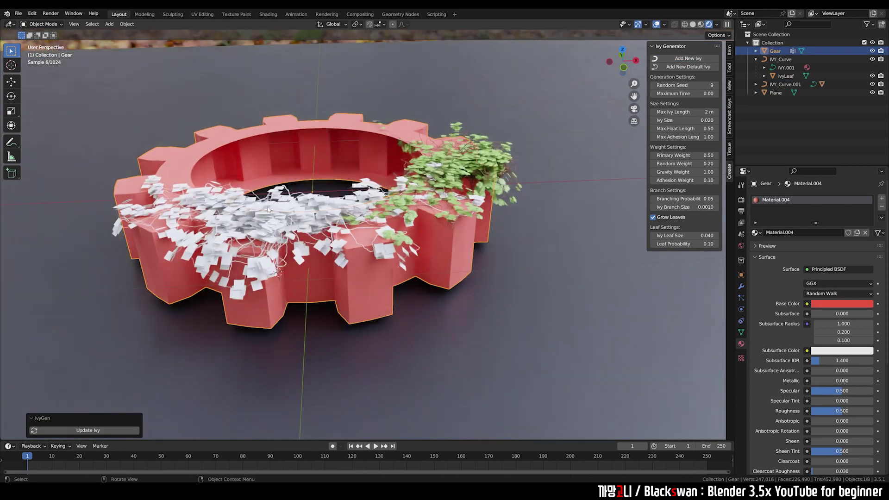
left_click(280, 194)
left_click(755, 233)
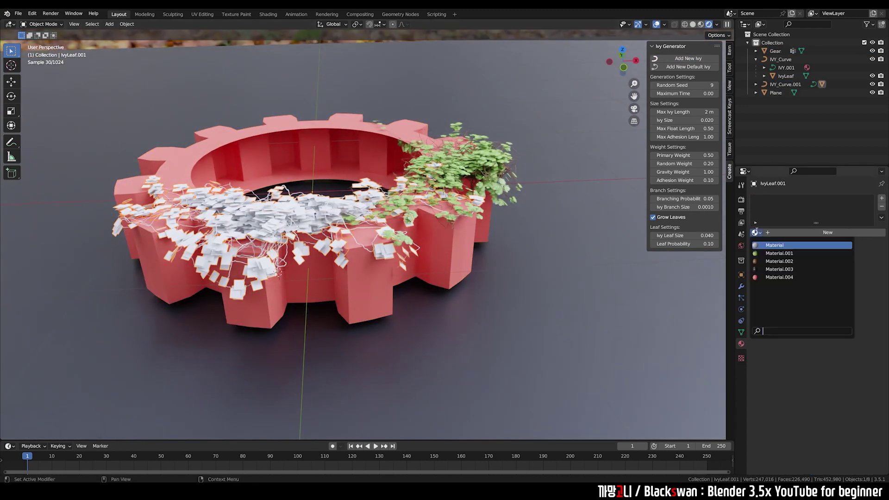
left_click(775, 257)
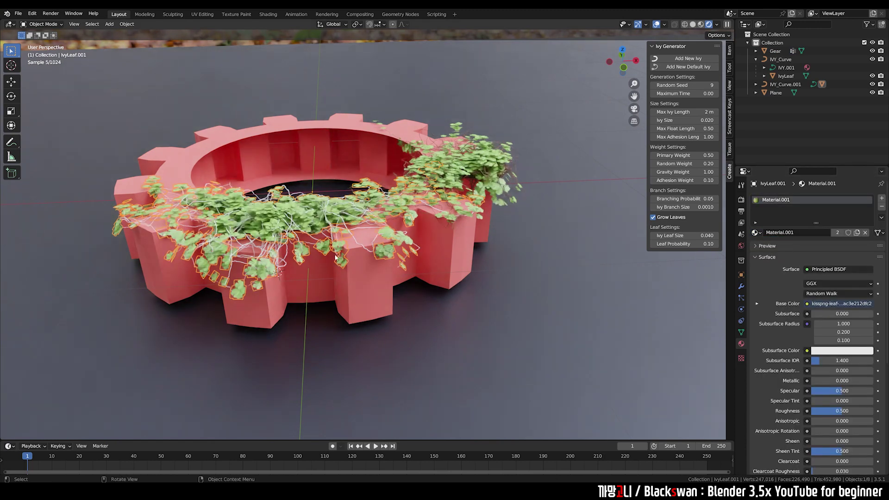
- Give the new ivy's IVY_Curve.001 branches the brown Material.002
left_click(350, 229)
left_click(755, 233)
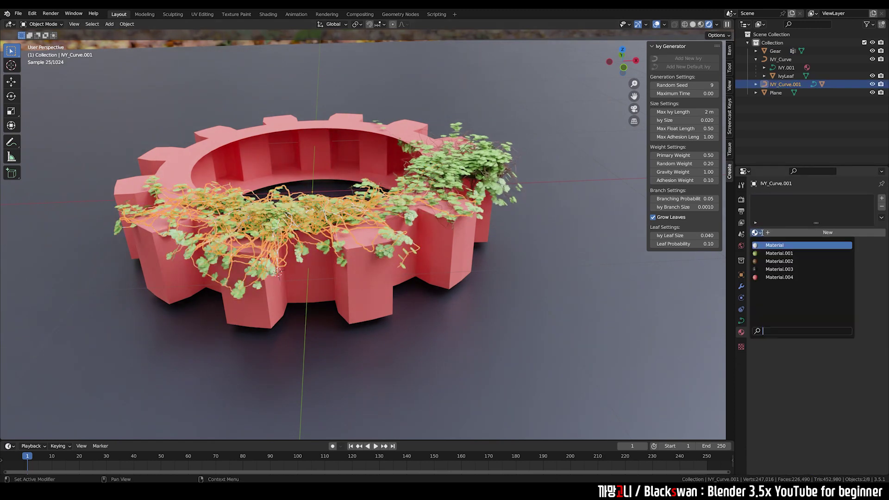
left_click(772, 261)
left_click(536, 159)
scroll(536, 159, "up", 5)
mouse_move(509, 167)
middle_mouse_down()
mouse_move(537, 158)
mouse_move(469, 175)
middle_mouse_up()
scroll(536, 158, "down", 5)
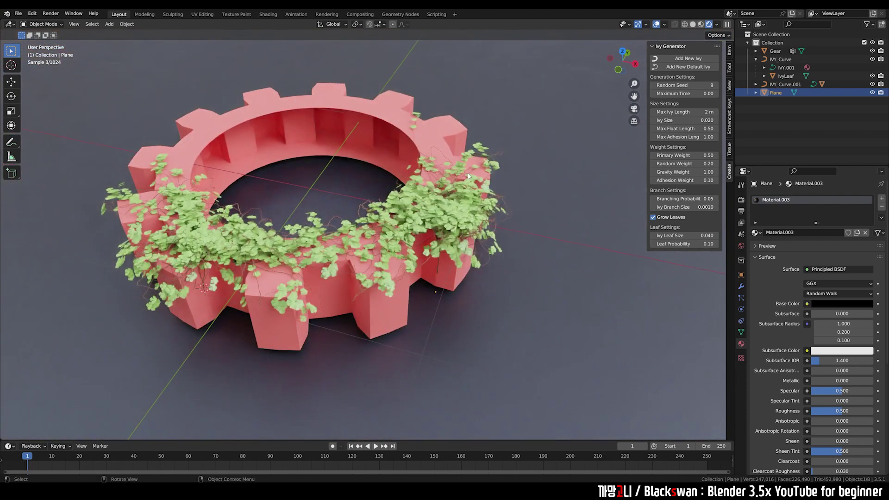